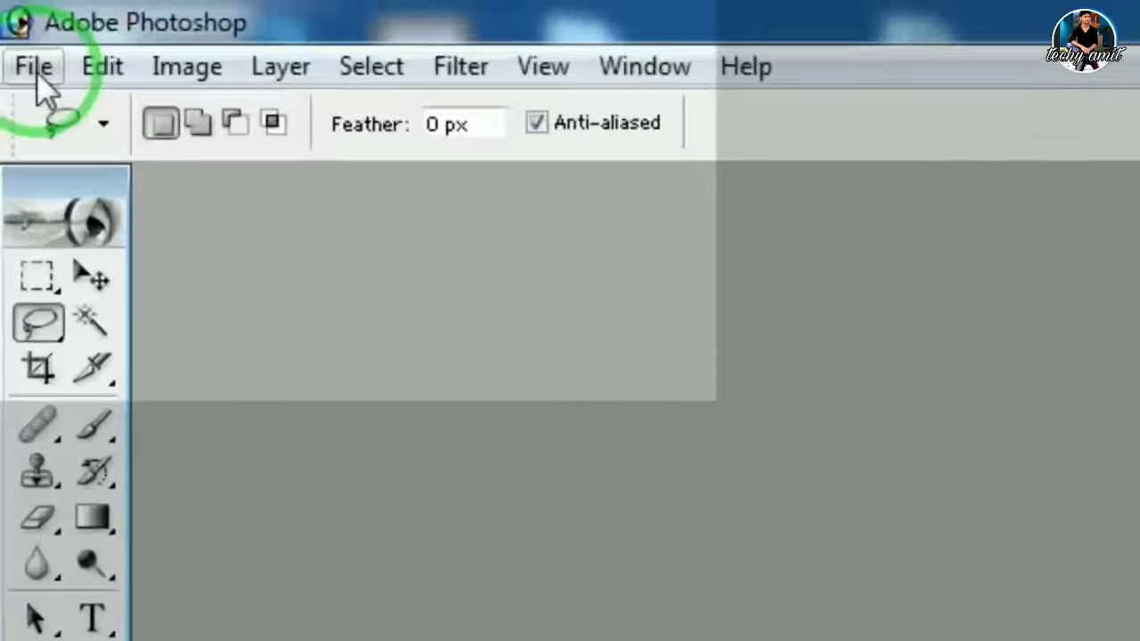
Open 88888888.jpg and 6485688262328320.jpg together, then move the phone window to the right
click(16, 29)
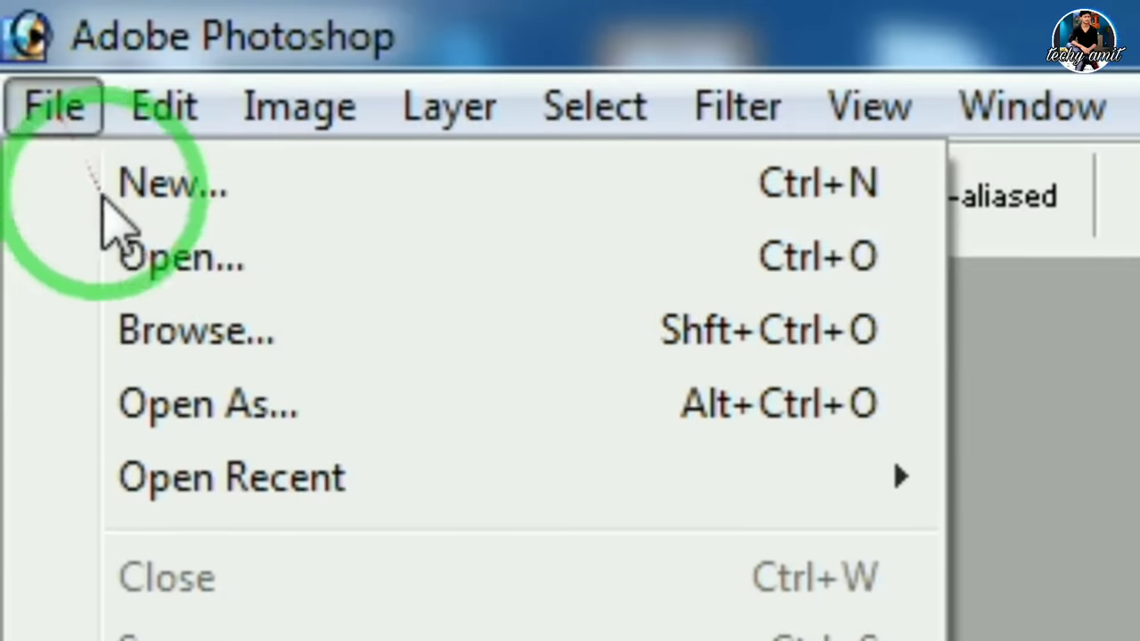
click(145, 271)
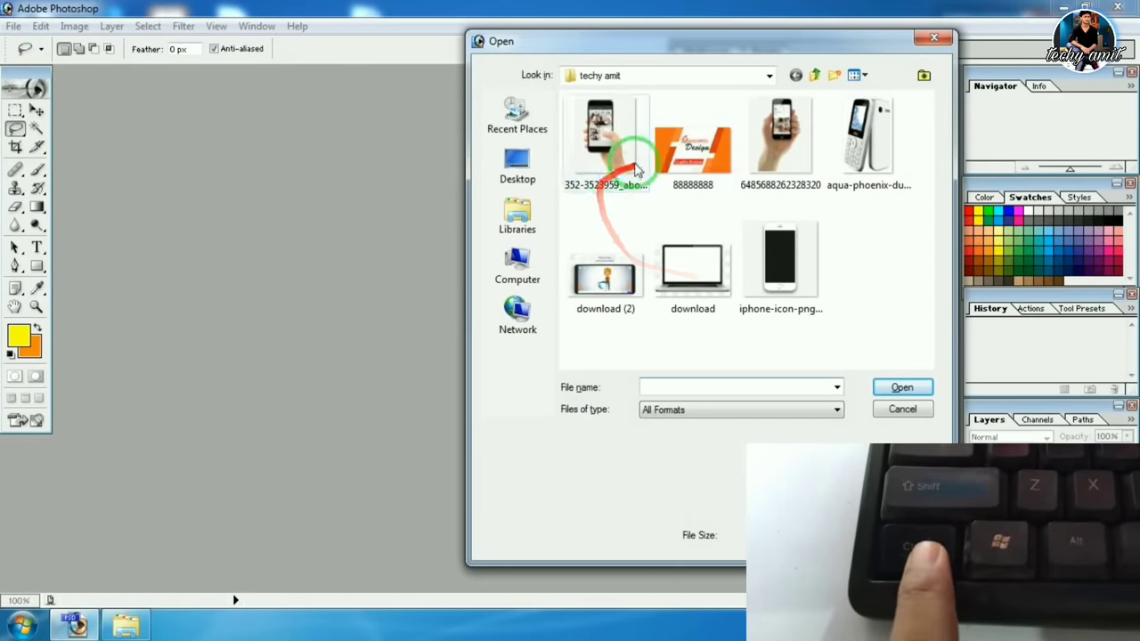
click(708, 151)
ctrl+click(799, 108)
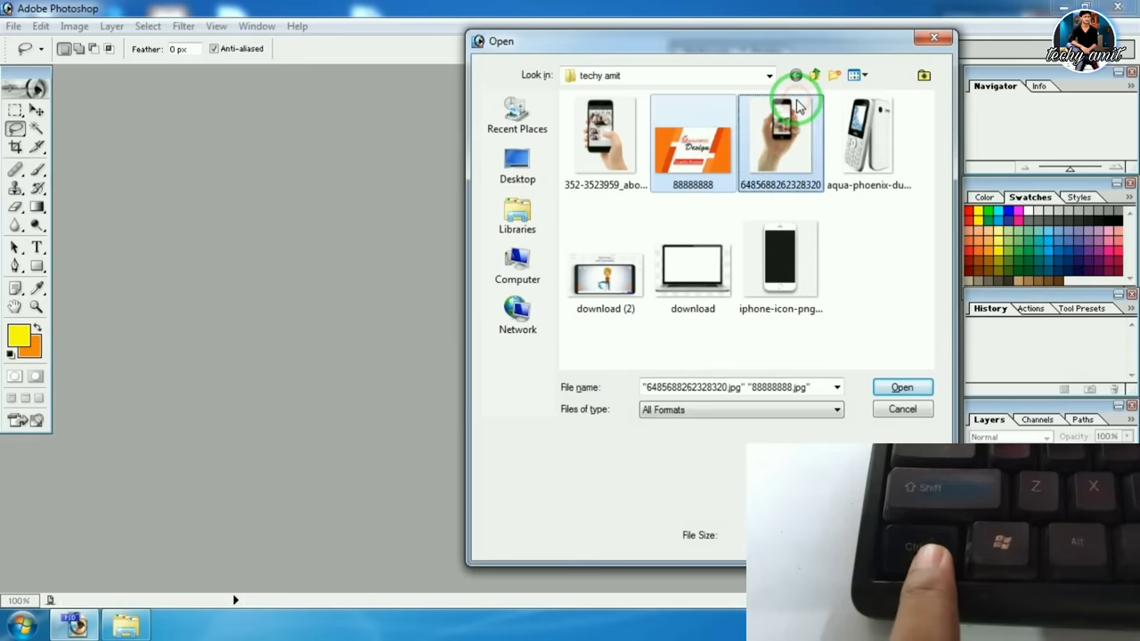
click(900, 391)
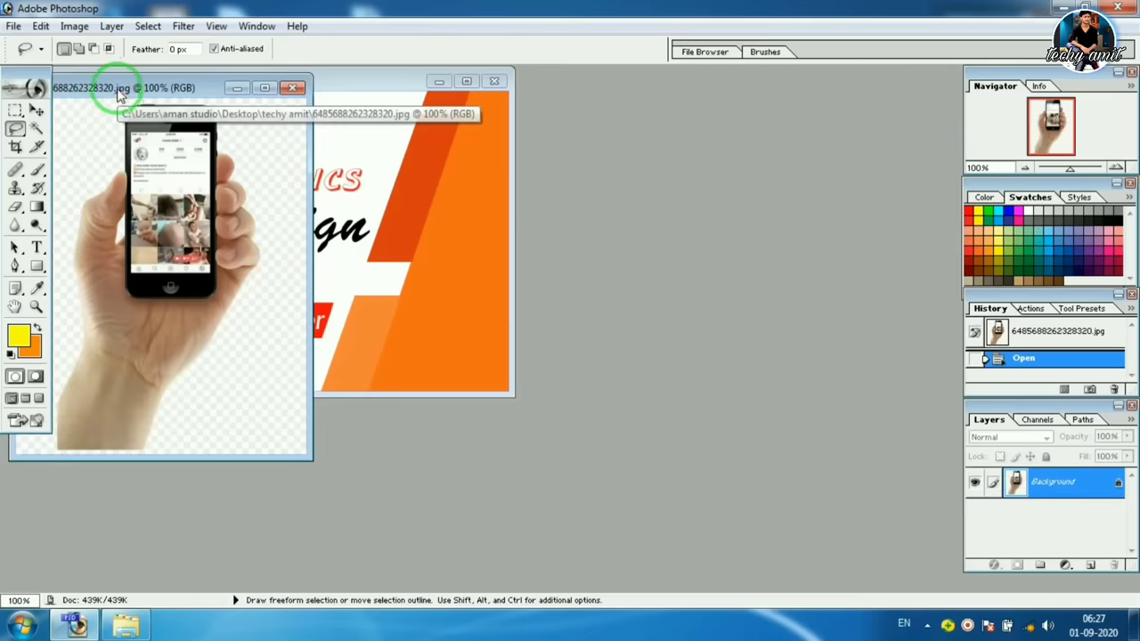
drag(113, 98, 712, 89)
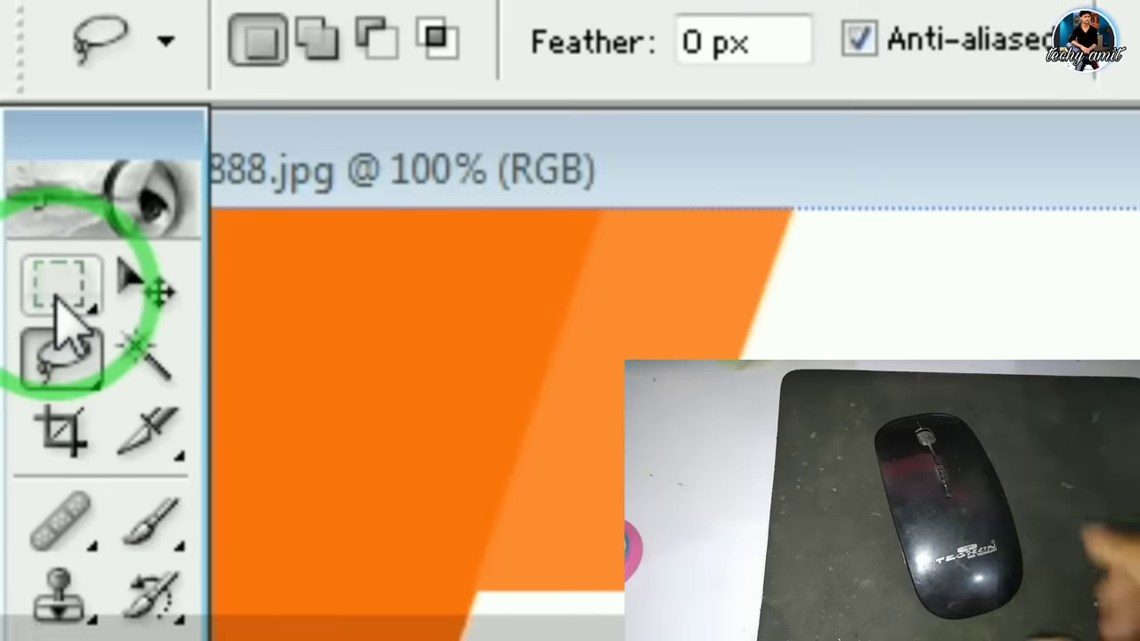
Try the Lasso and Crop tools, then settle on the Rectangular Marquee Tool with 2 px feather
click(65, 327)
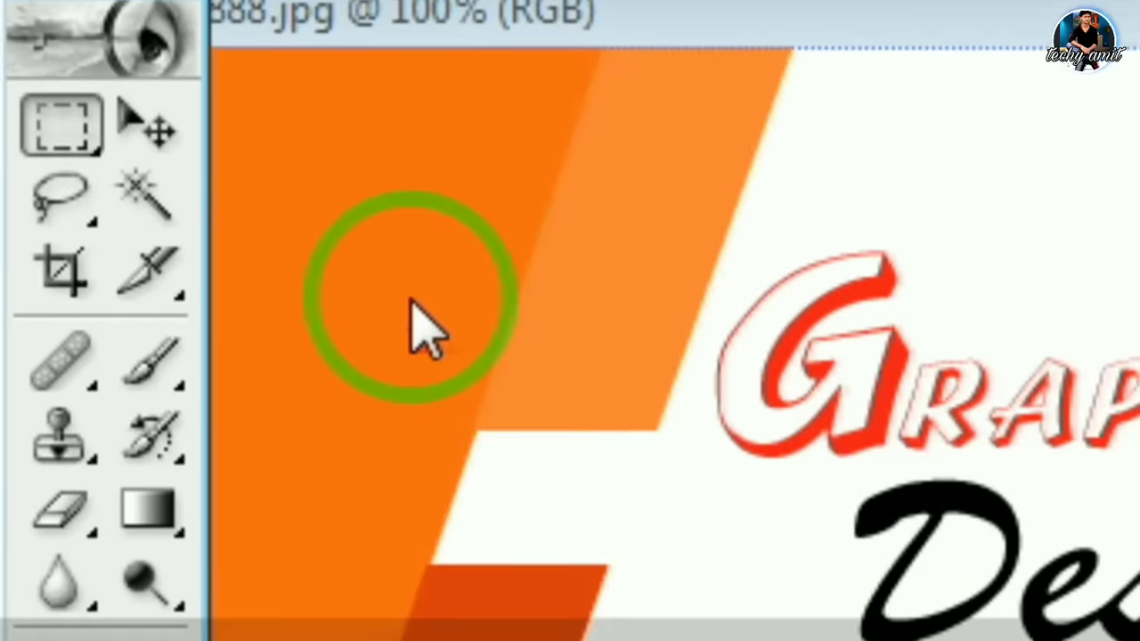
key(c)
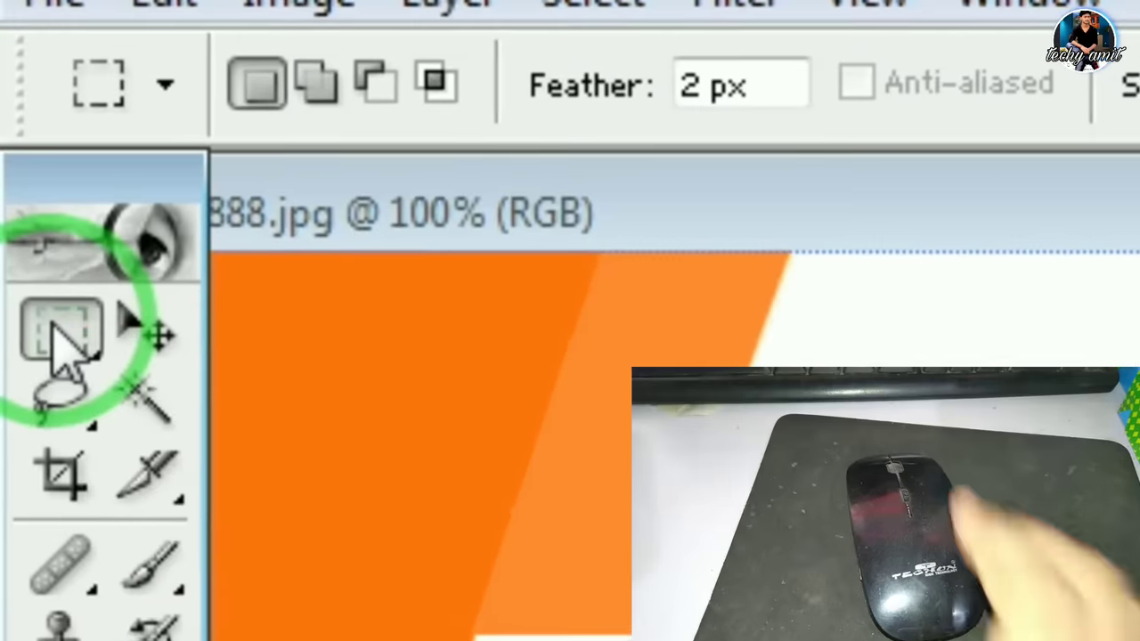
right_click(17, 125)
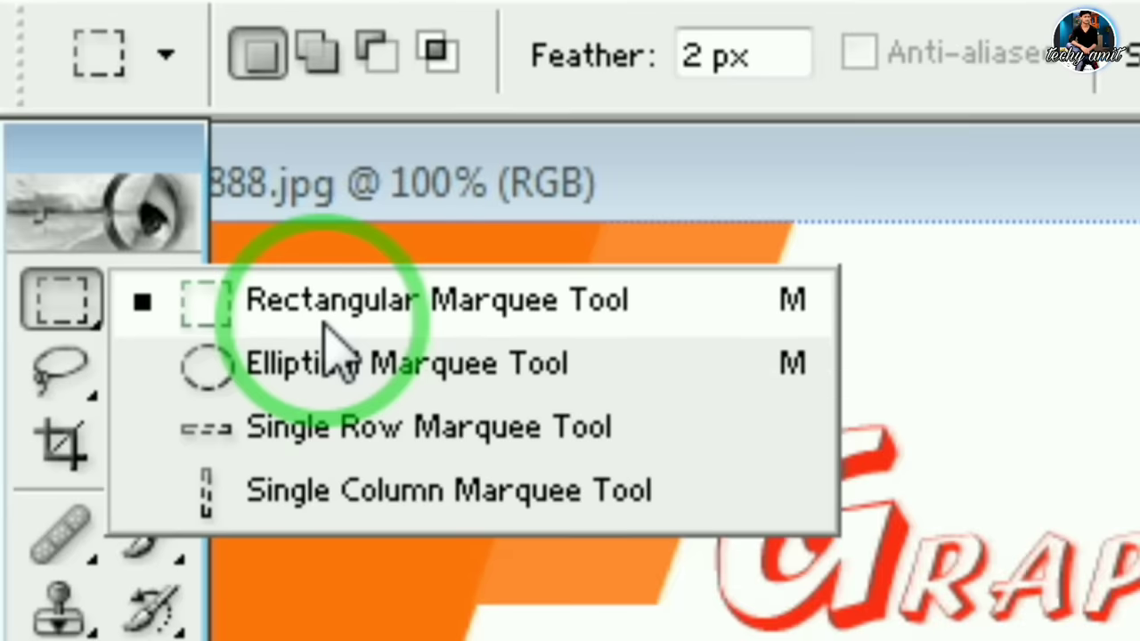
click(330, 334)
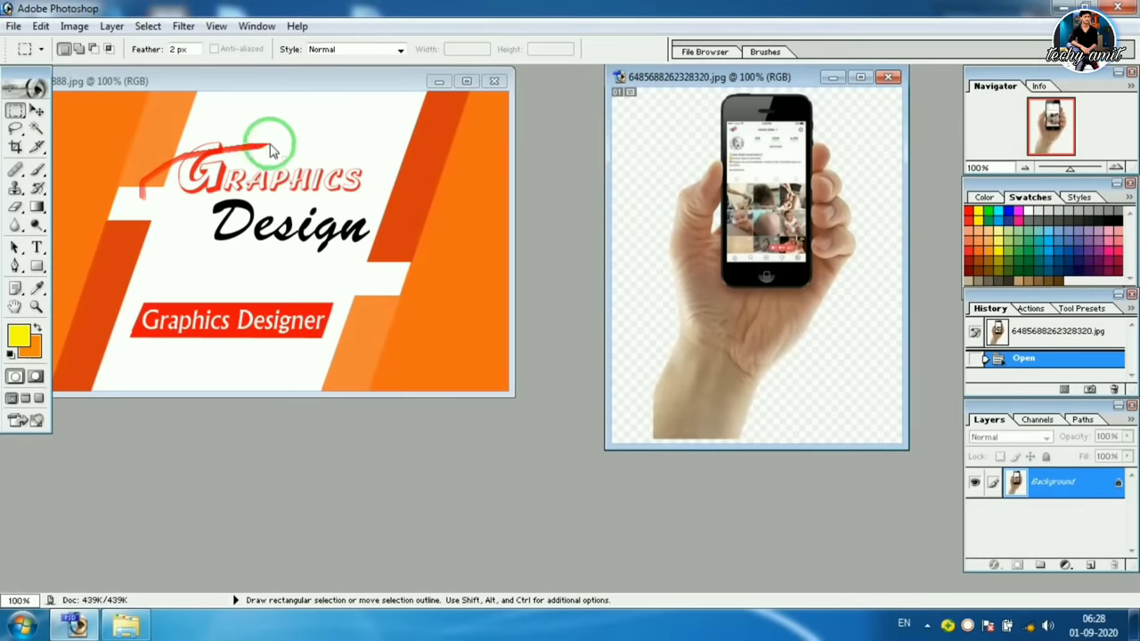
Marquee a rectangle on the banner around the Graphics Design text and Graphics Designer label
click(173, 105)
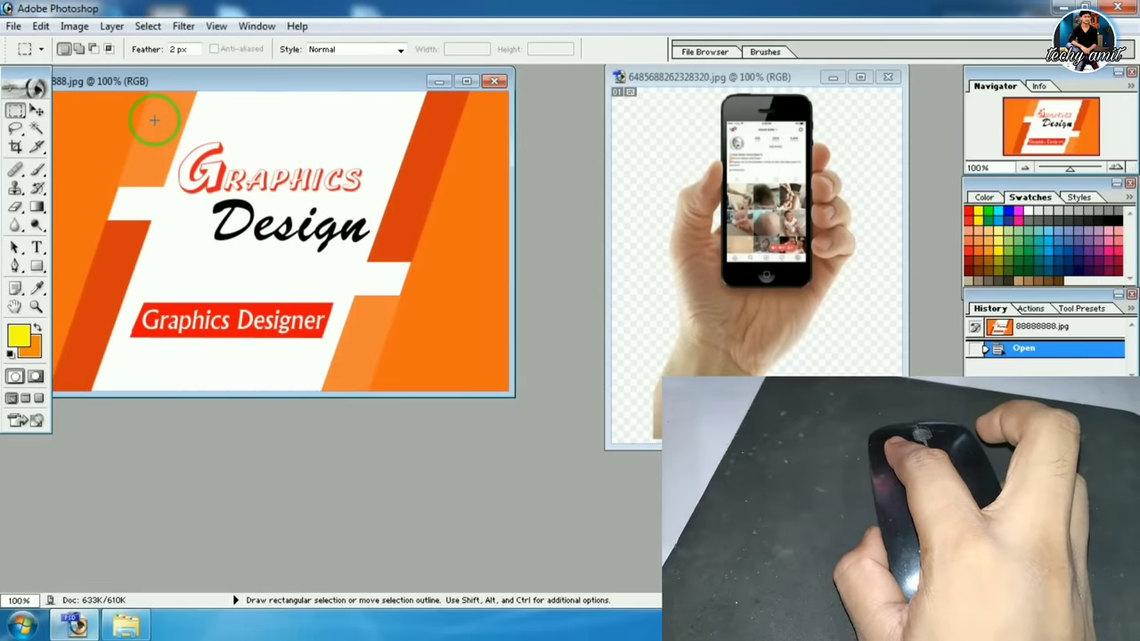
mouse_move(166, 125)
mouse_down()
mouse_move(310, 248)
mouse_move(356, 399)
mouse_up()
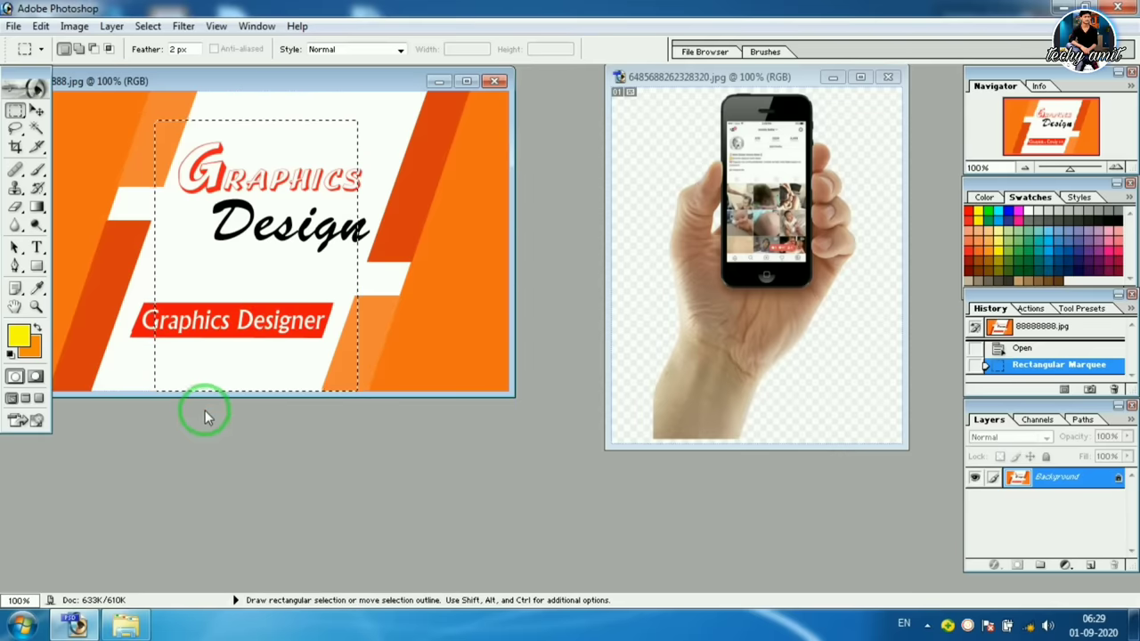
Apply a Channel Mixer of Red -40, Green +108, Blue -160 to the selection
click(66, 32)
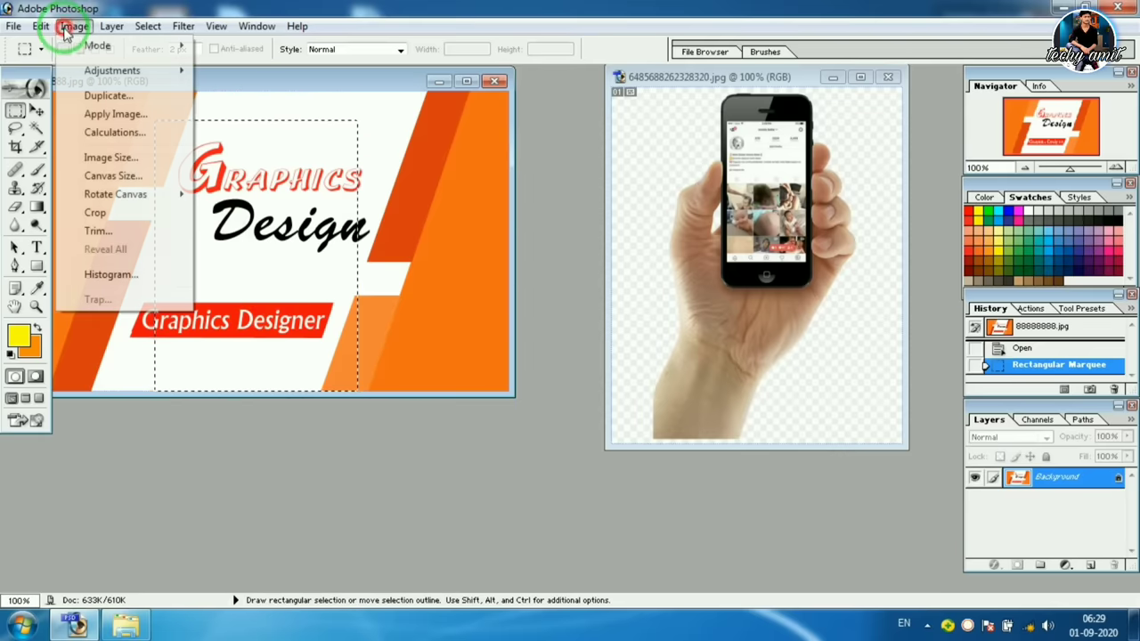
click(132, 73)
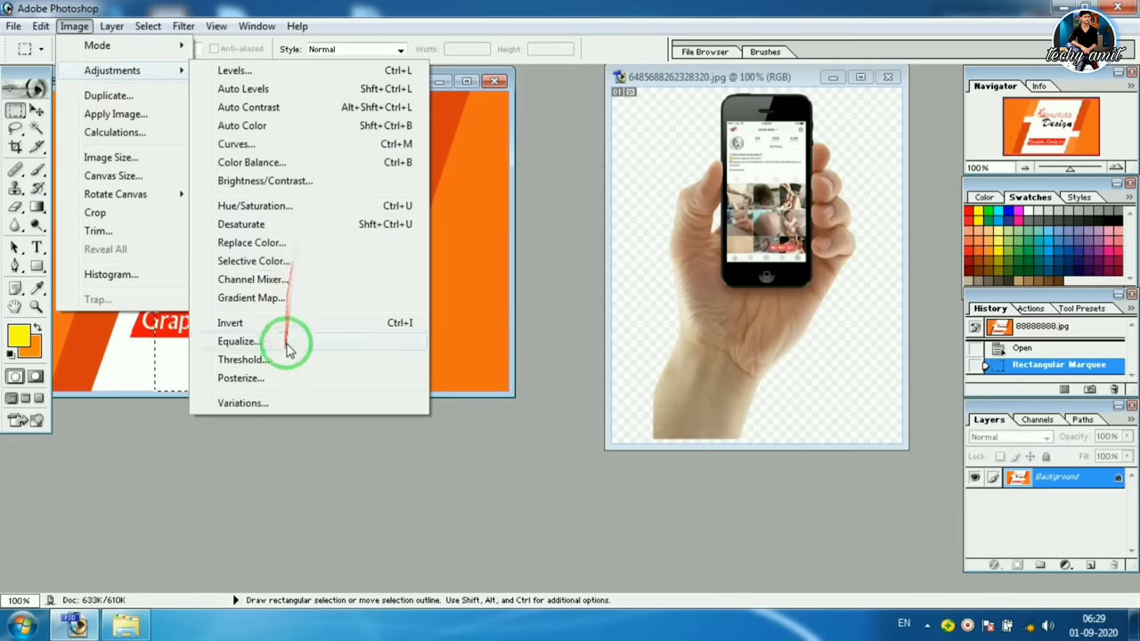
click(306, 283)
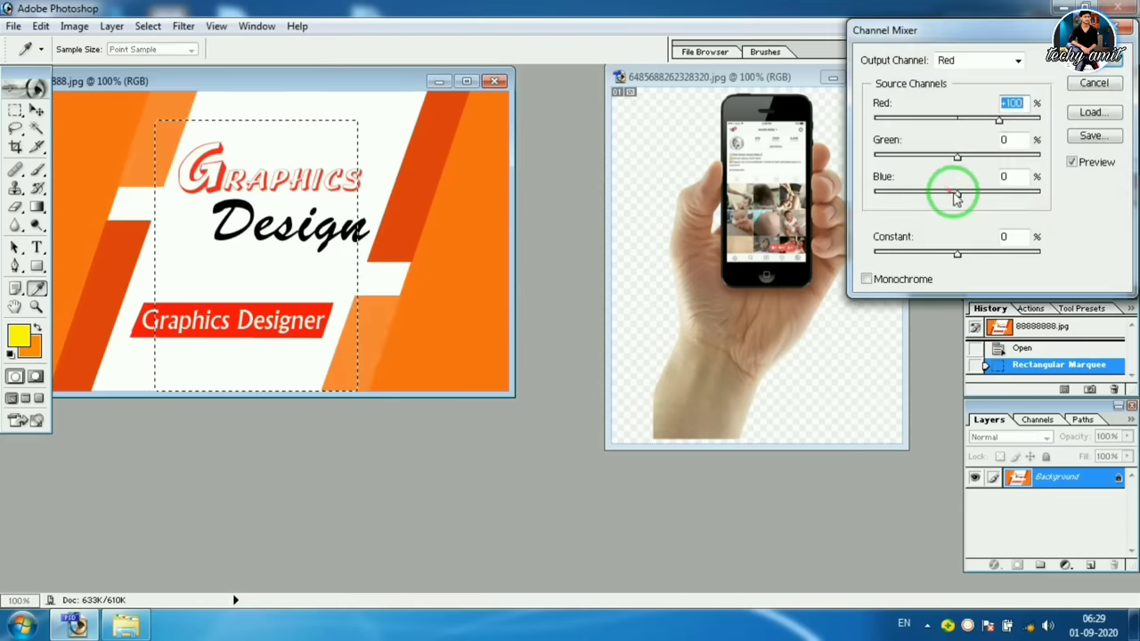
drag(956, 198, 907, 197)
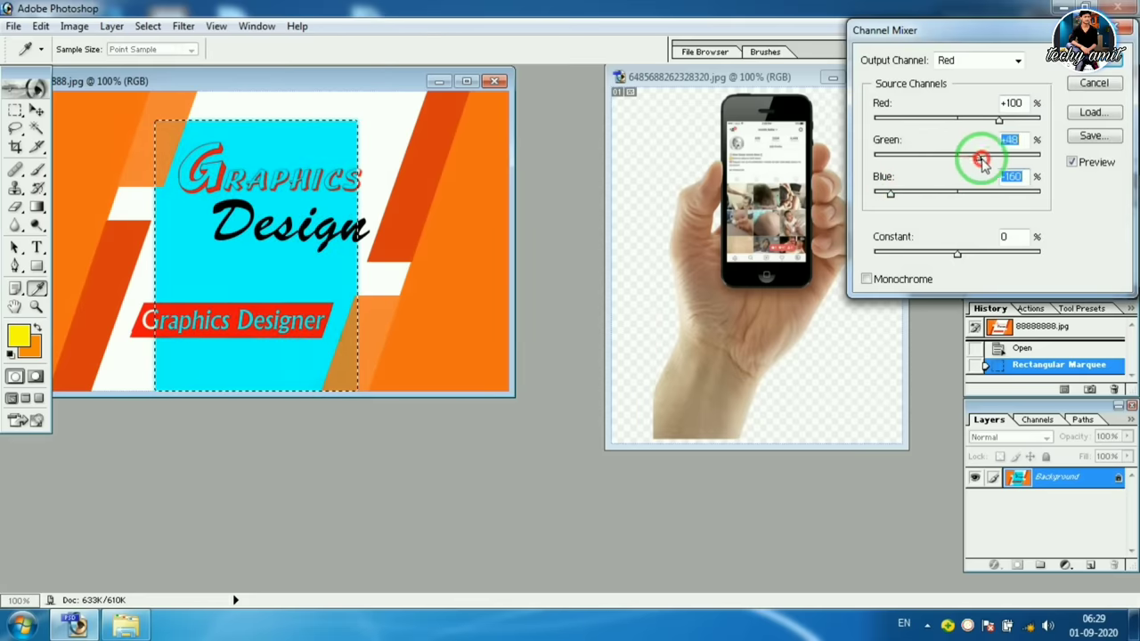
mouse_move(988, 160)
mouse_down()
mouse_move(1003, 159)
mouse_move(919, 129)
mouse_up()
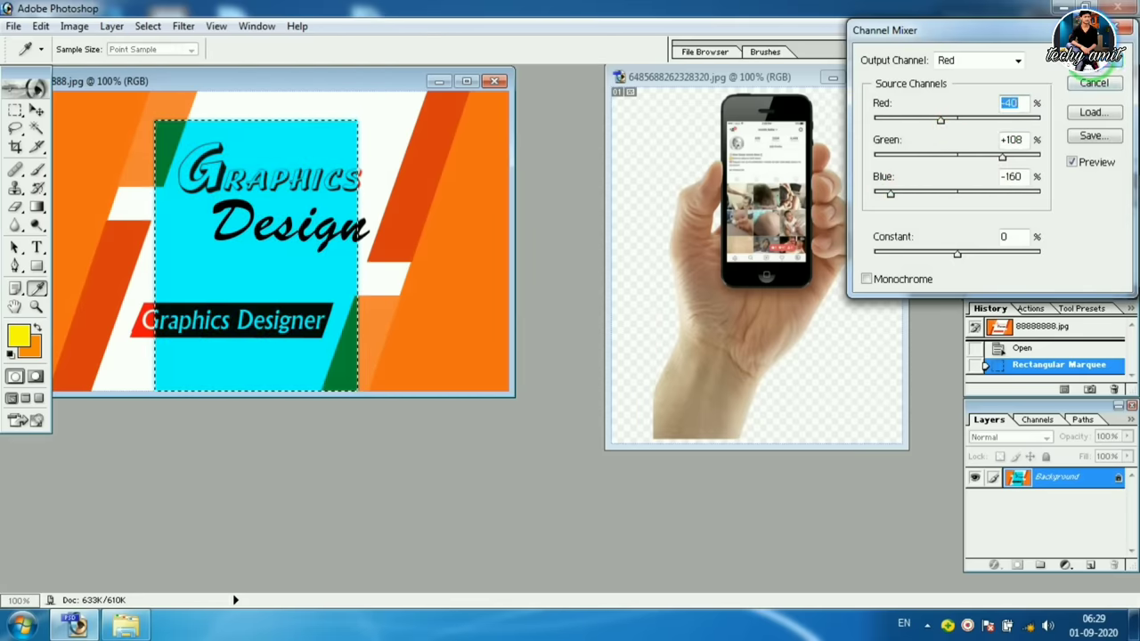
click(1094, 60)
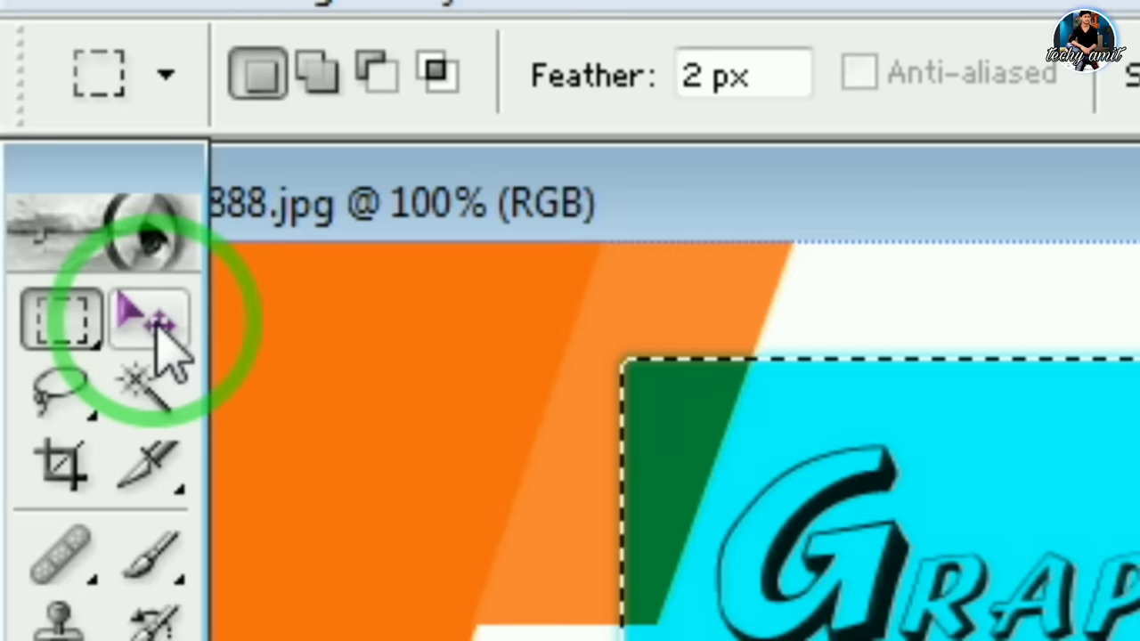
Drag the cyan section across the banner with the Move tool toward the phone image
click(153, 321)
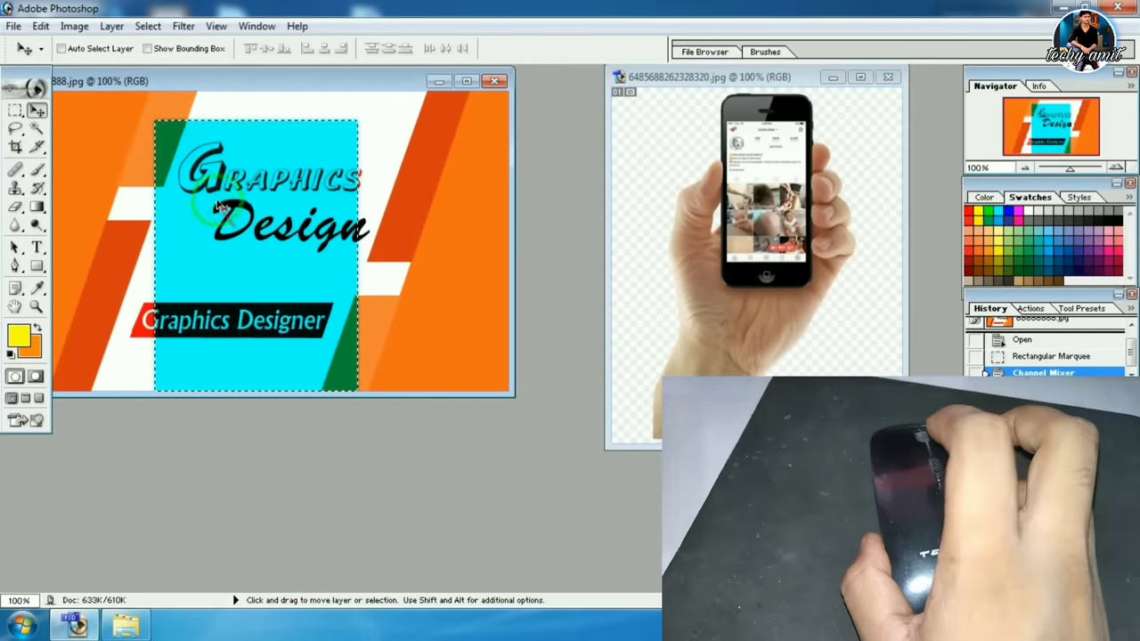
drag(221, 207, 367, 195)
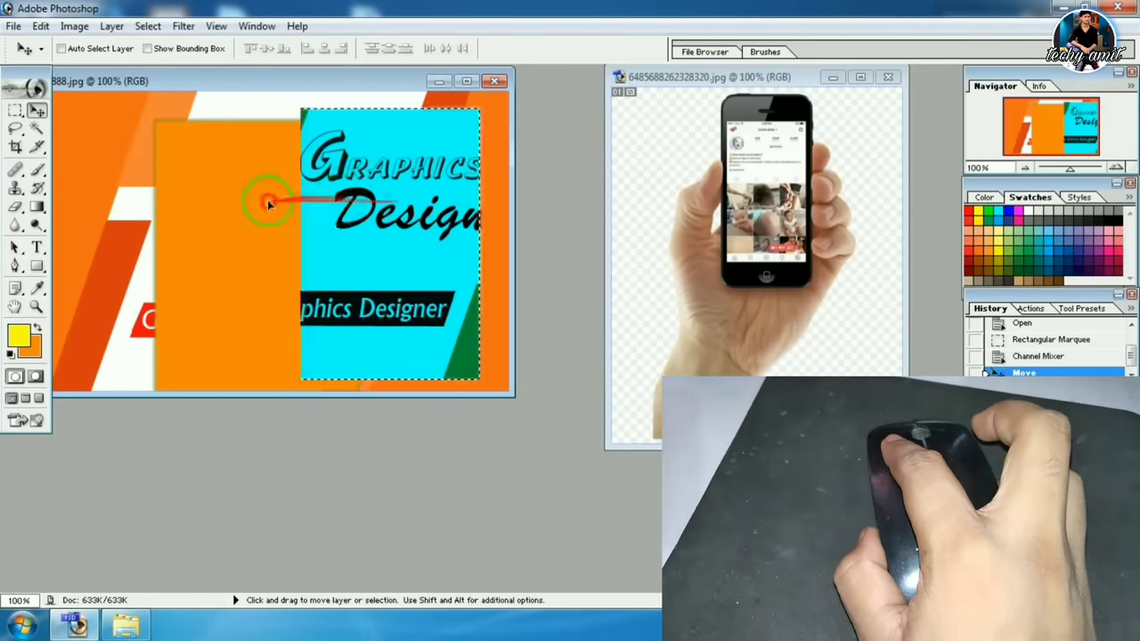
mouse_move(267, 203)
mouse_down()
mouse_move(424, 209)
mouse_move(212, 178)
mouse_up()
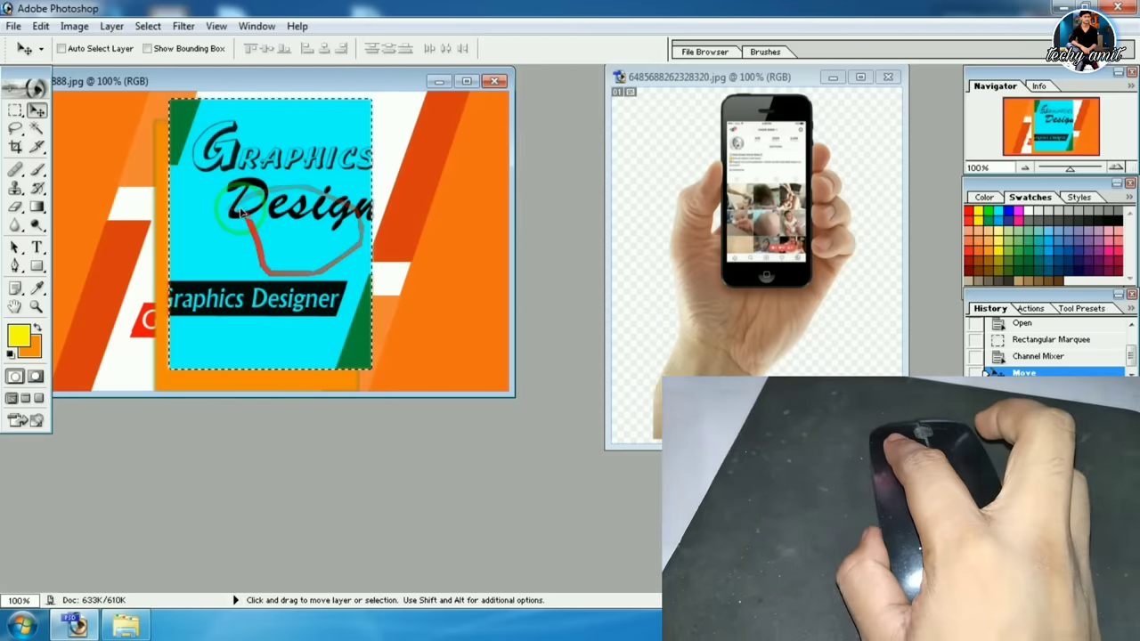
drag(253, 146, 543, 268)
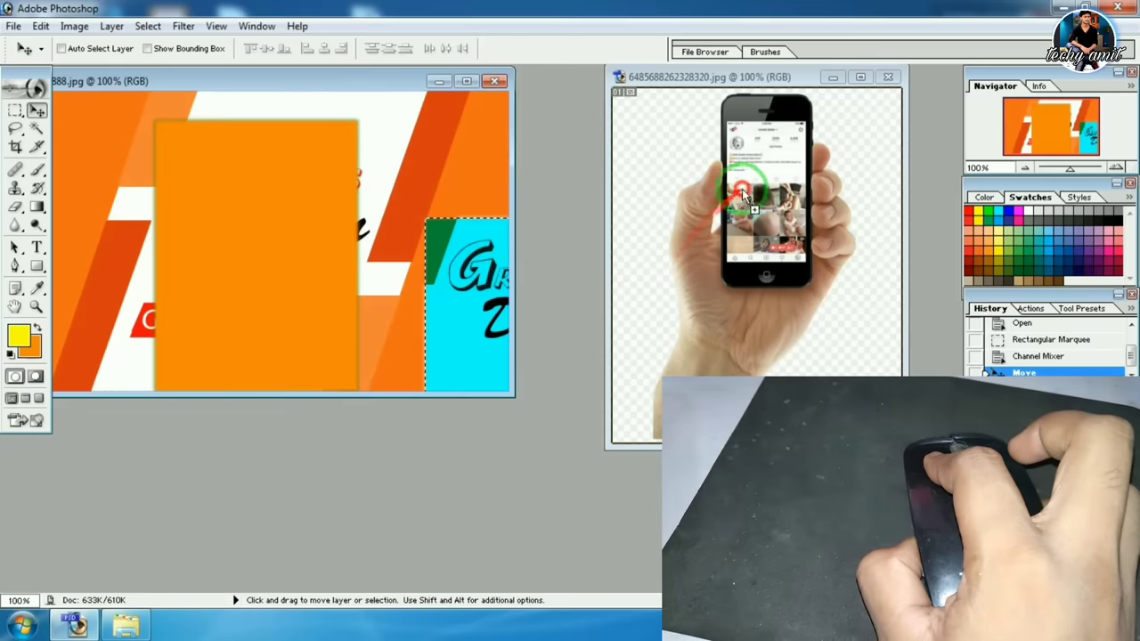
drag(673, 272, 751, 178)
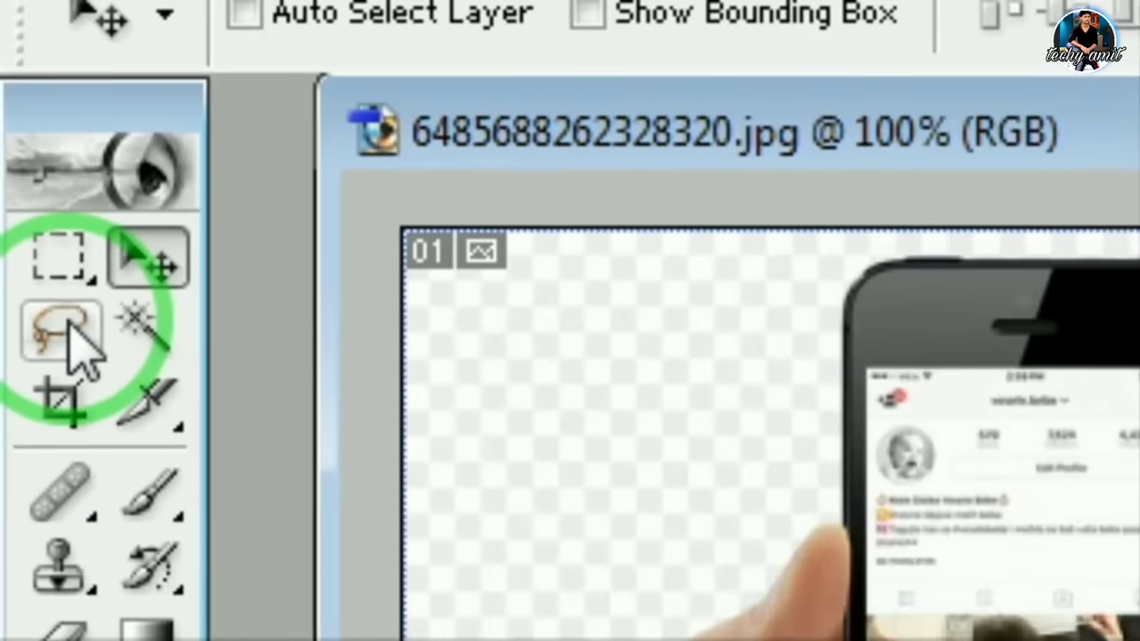
Trace a freehand Lasso selection around the phone and the fingers holding it
click(62, 331)
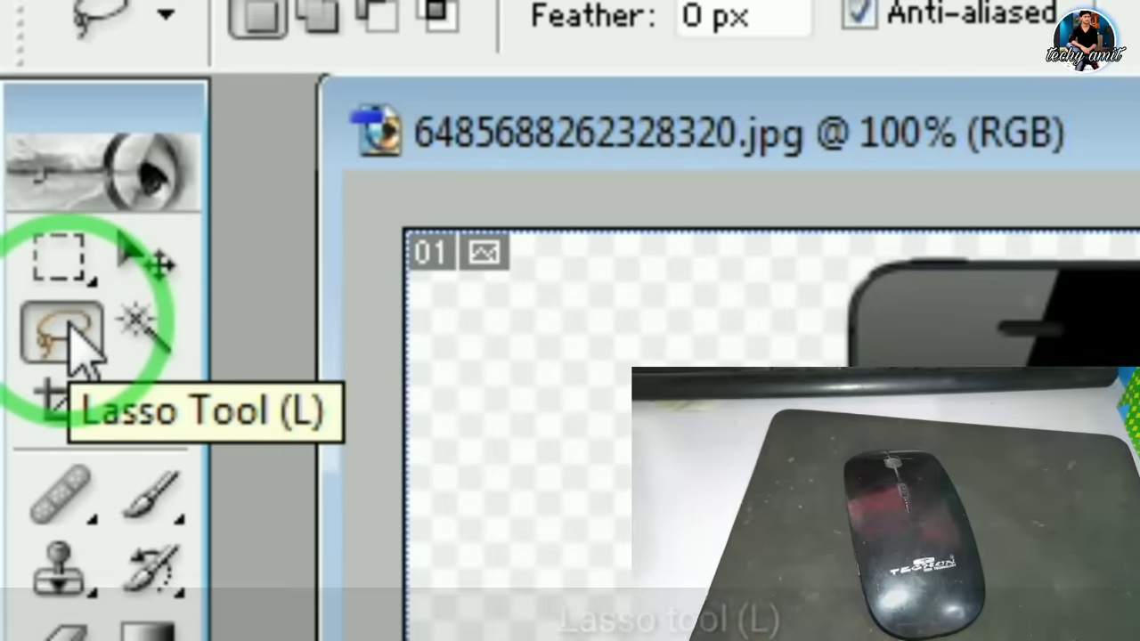
right_click(61, 330)
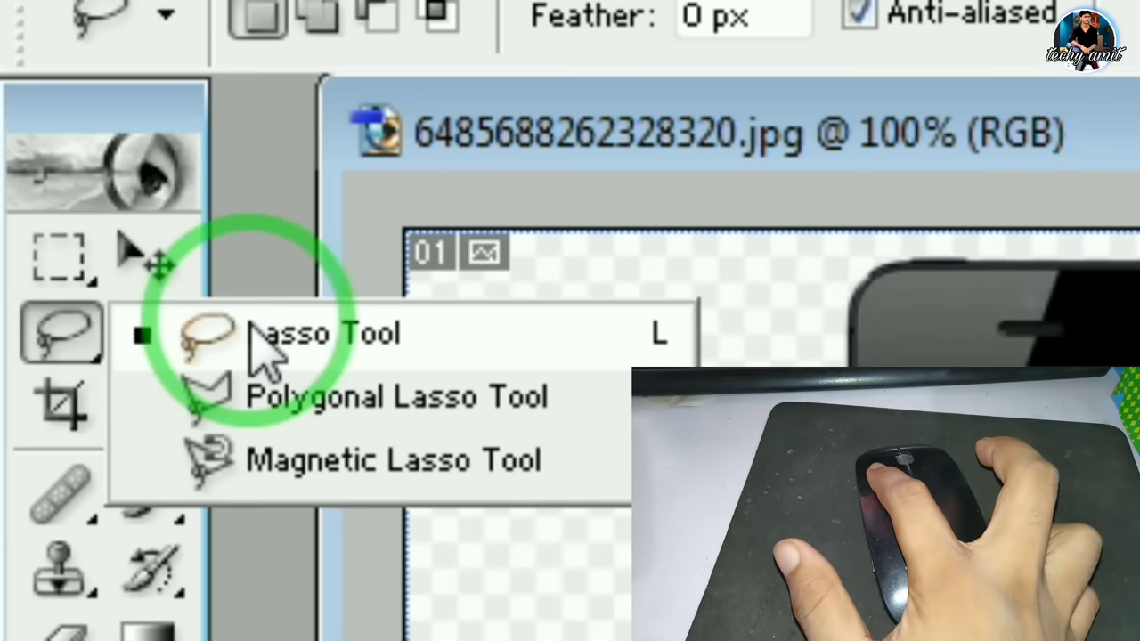
click(251, 325)
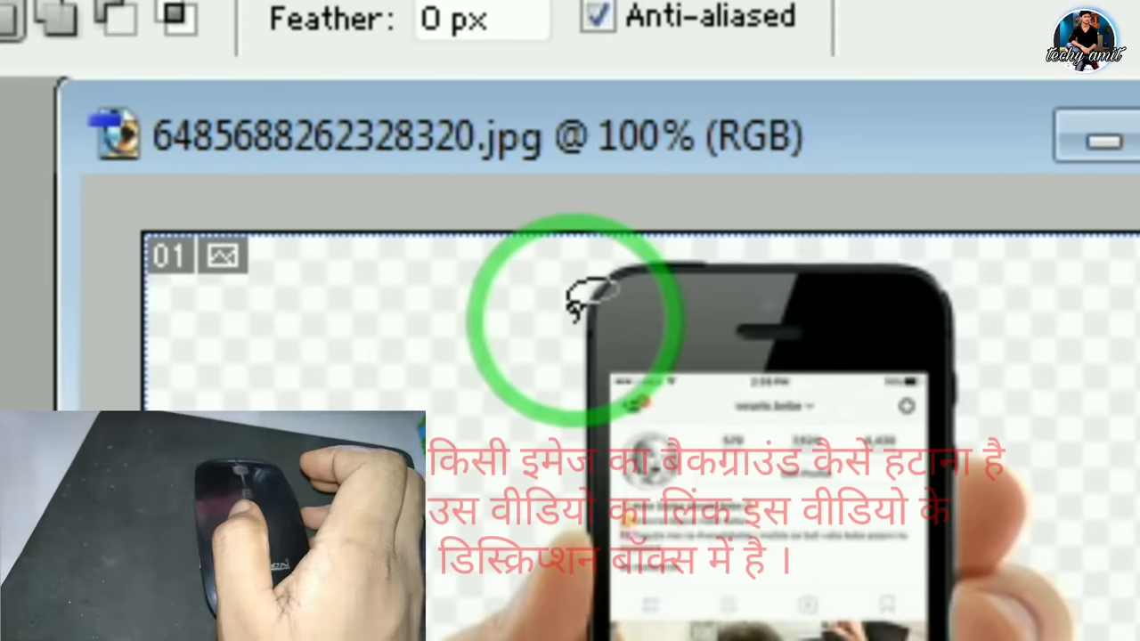
click(575, 311)
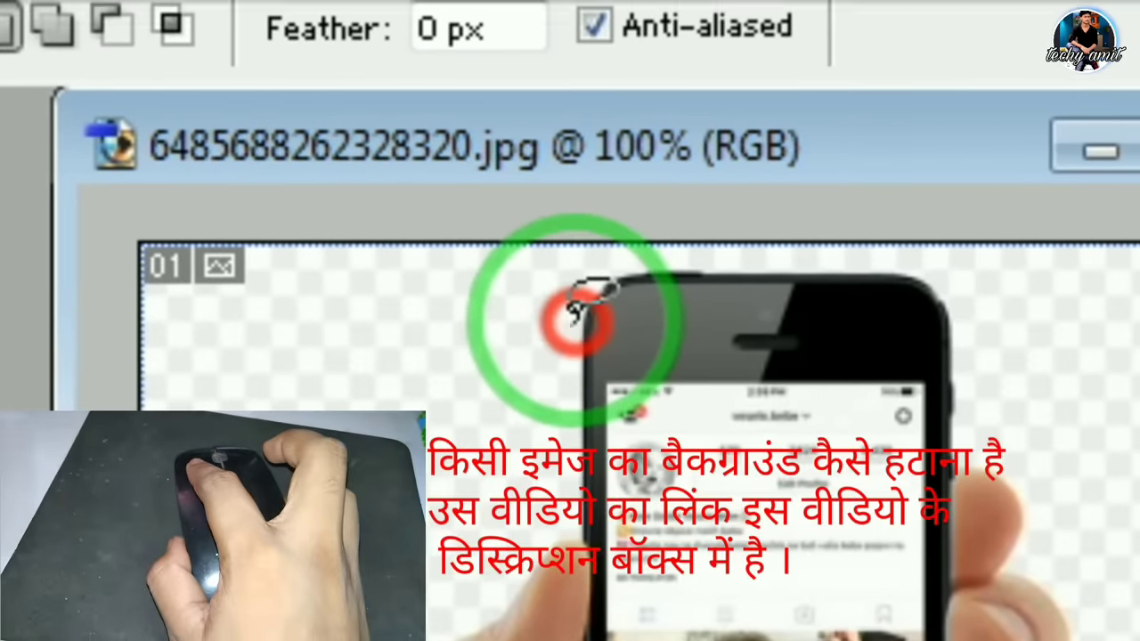
drag(575, 312, 613, 321)
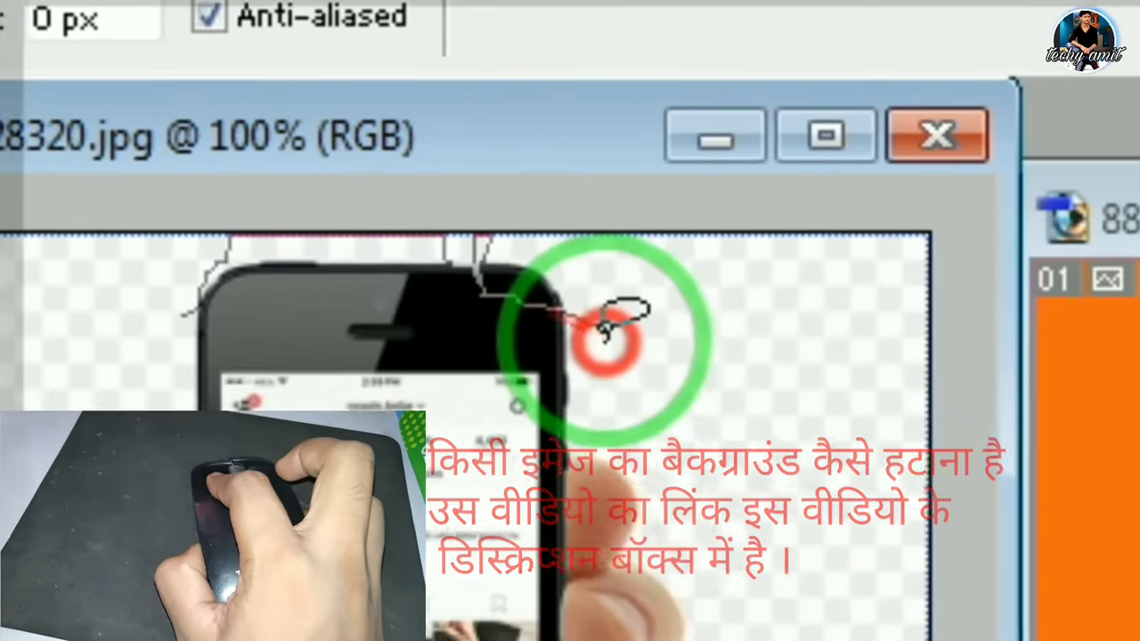
mouse_move(613, 321)
mouse_down()
mouse_move(584, 357)
mouse_move(585, 395)
mouse_move(565, 401)
mouse_move(563, 331)
mouse_move(522, 311)
mouse_move(560, 300)
mouse_move(561, 230)
mouse_move(575, 241)
mouse_move(584, 299)
mouse_move(586, 288)
mouse_move(579, 337)
mouse_up()
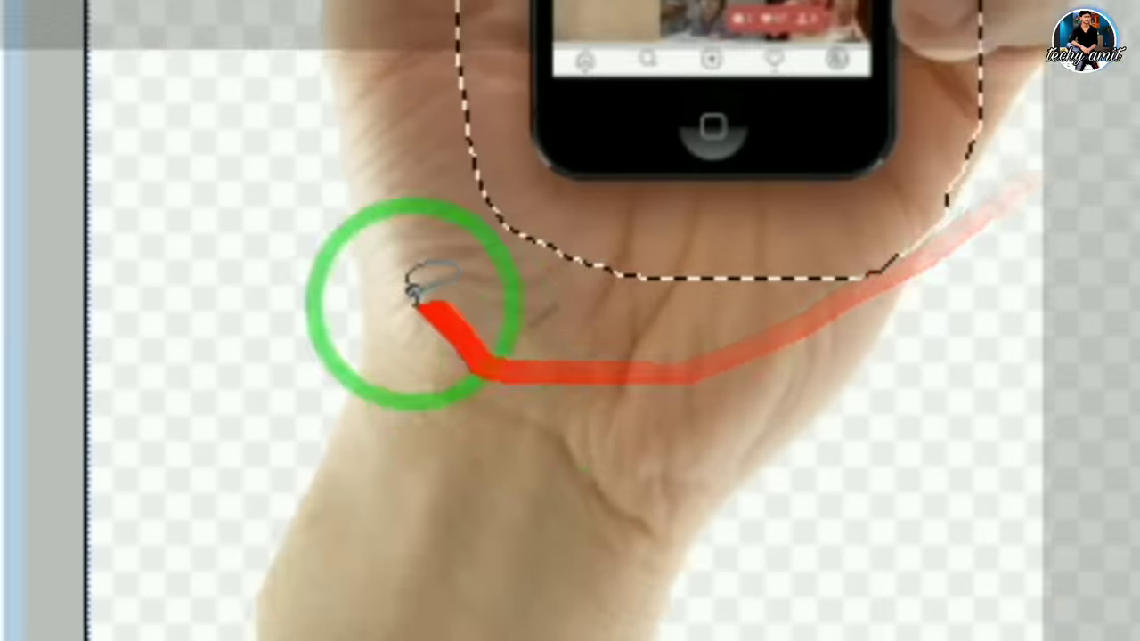
drag(579, 628, 592, 302)
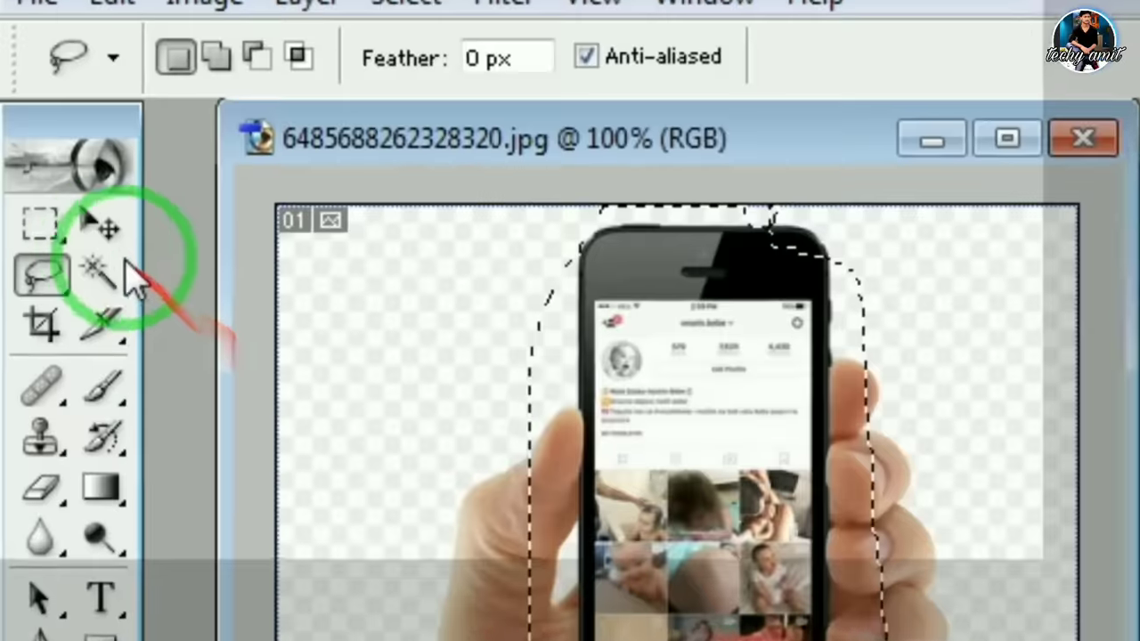
Drag the lasso-selected phone into the banner as Layer 1, then revert the hand image via History
click(36, 109)
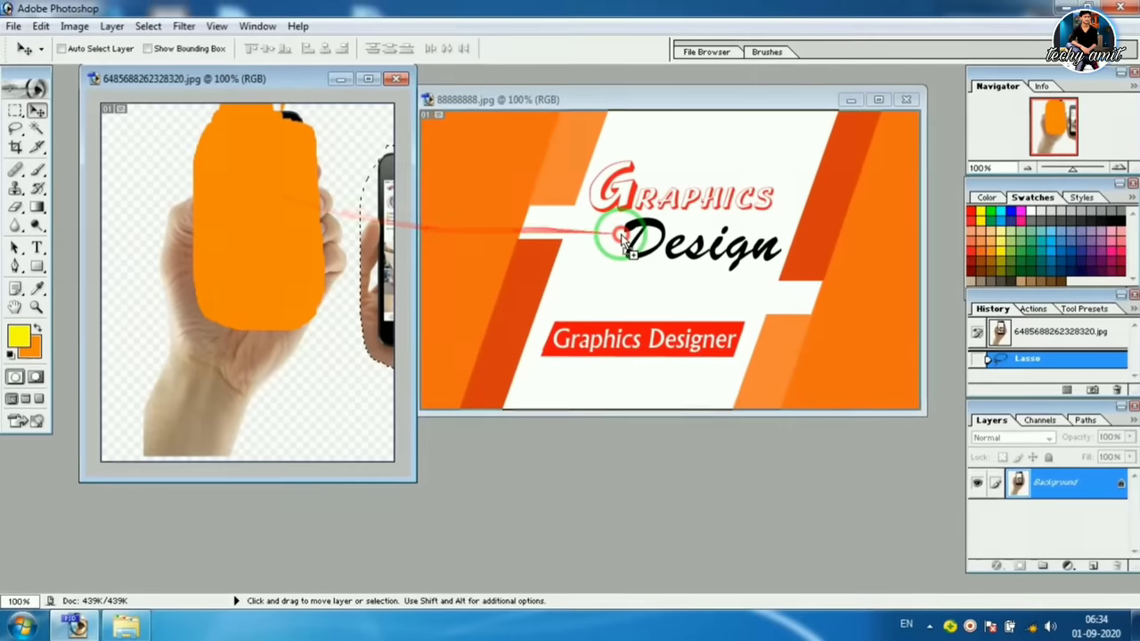
drag(553, 434, 621, 240)
click(364, 255)
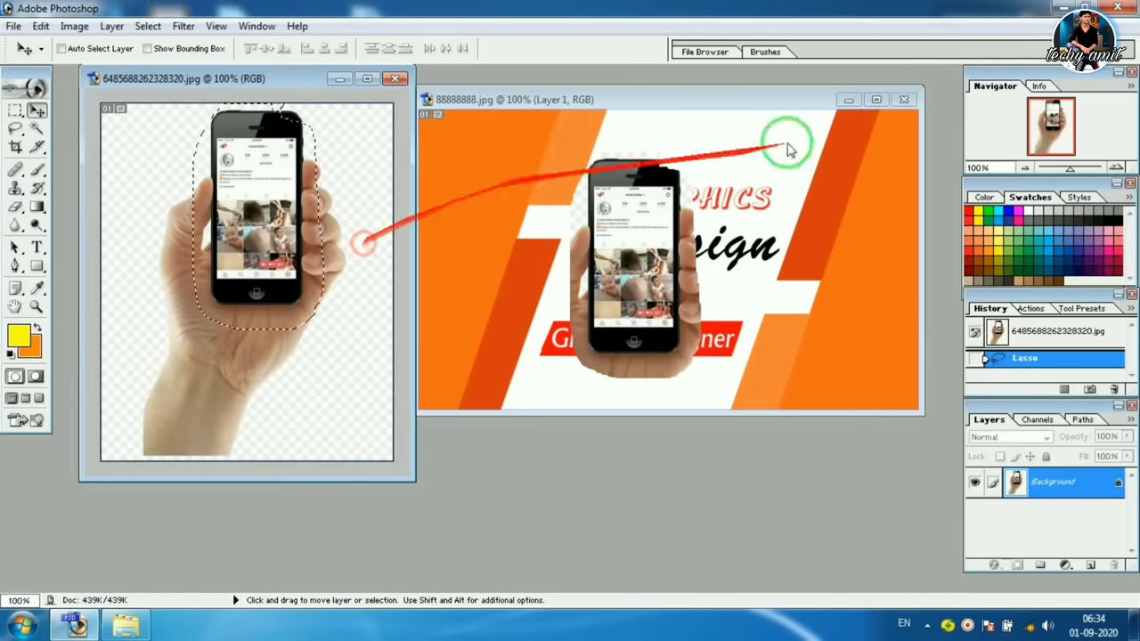
click(1060, 331)
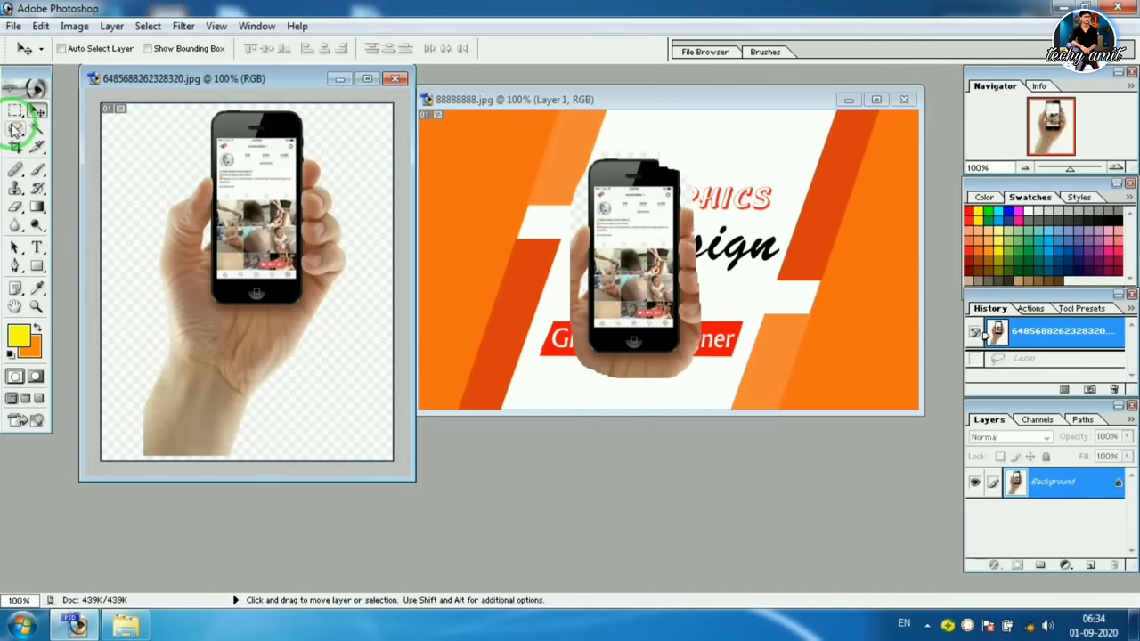
click(14, 129)
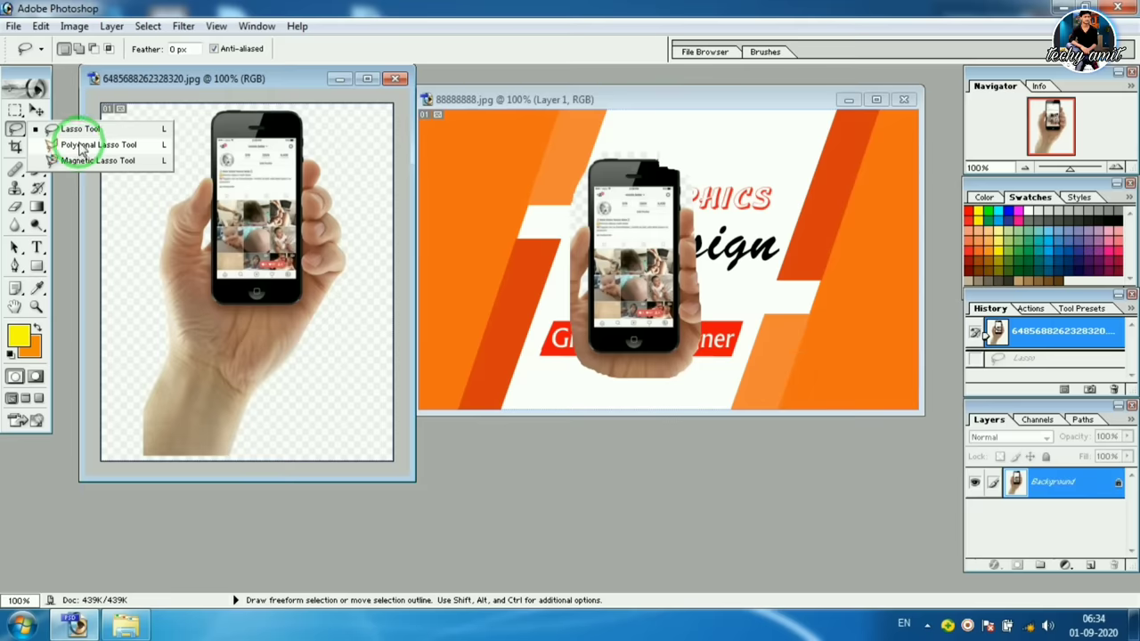
Outline the whole hand and phone with a Polygonal Lasso selection closed at its start point
click(80, 146)
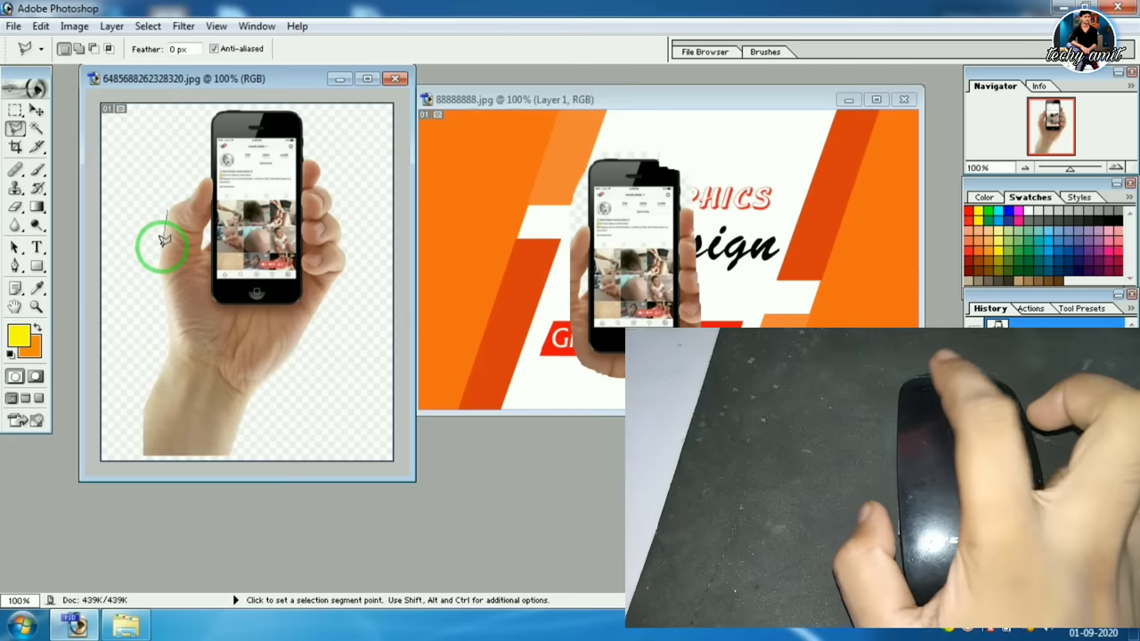
click(162, 246)
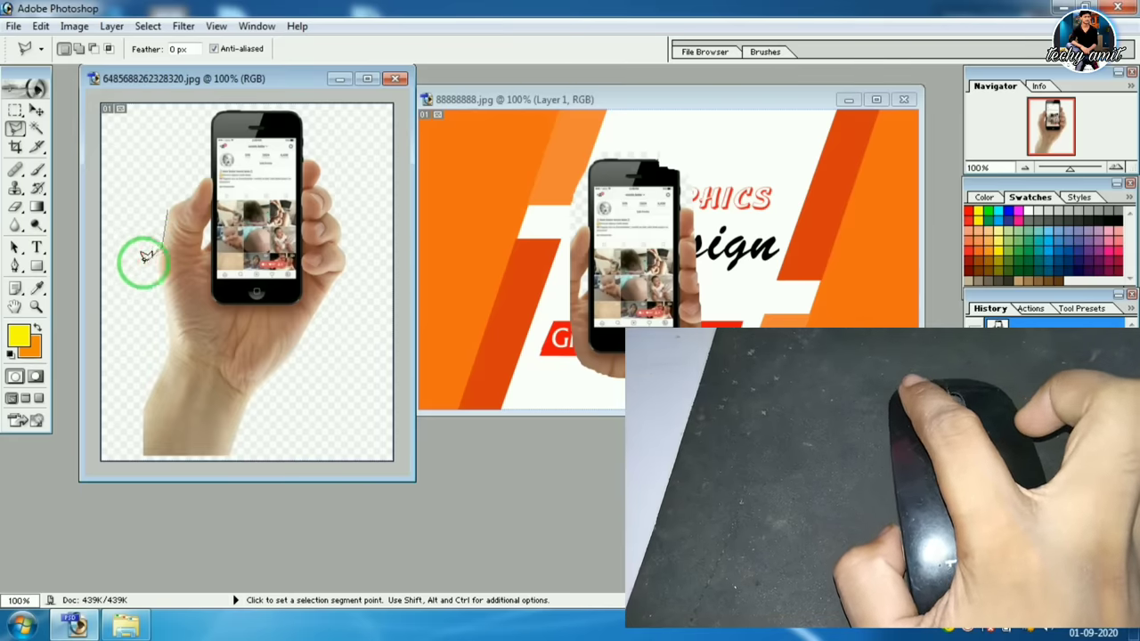
click(160, 267)
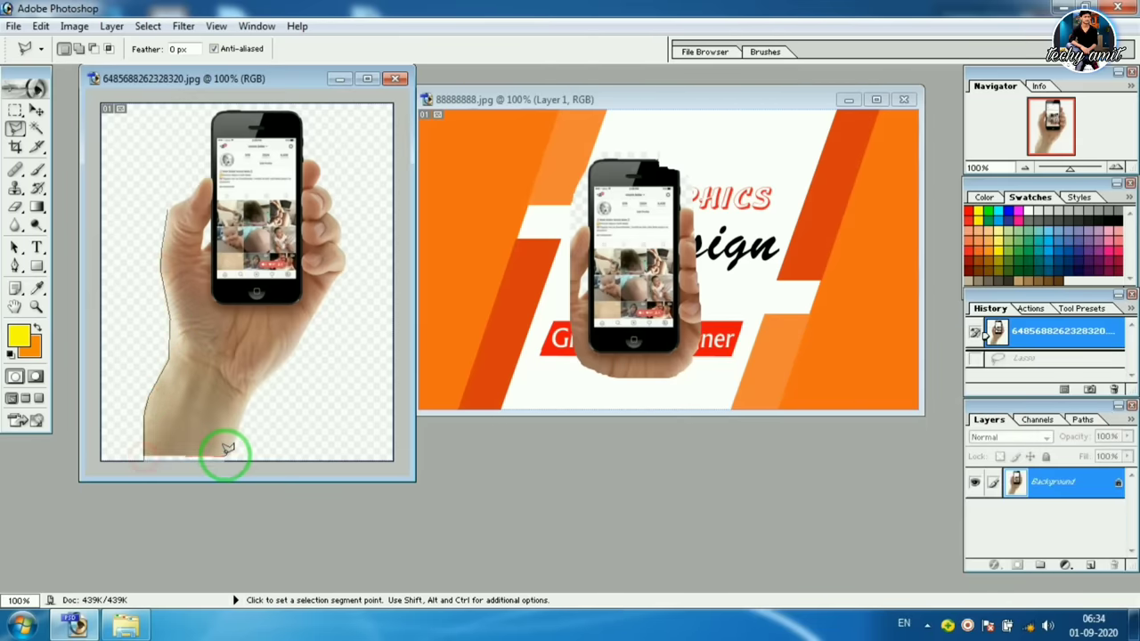
click(384, 310)
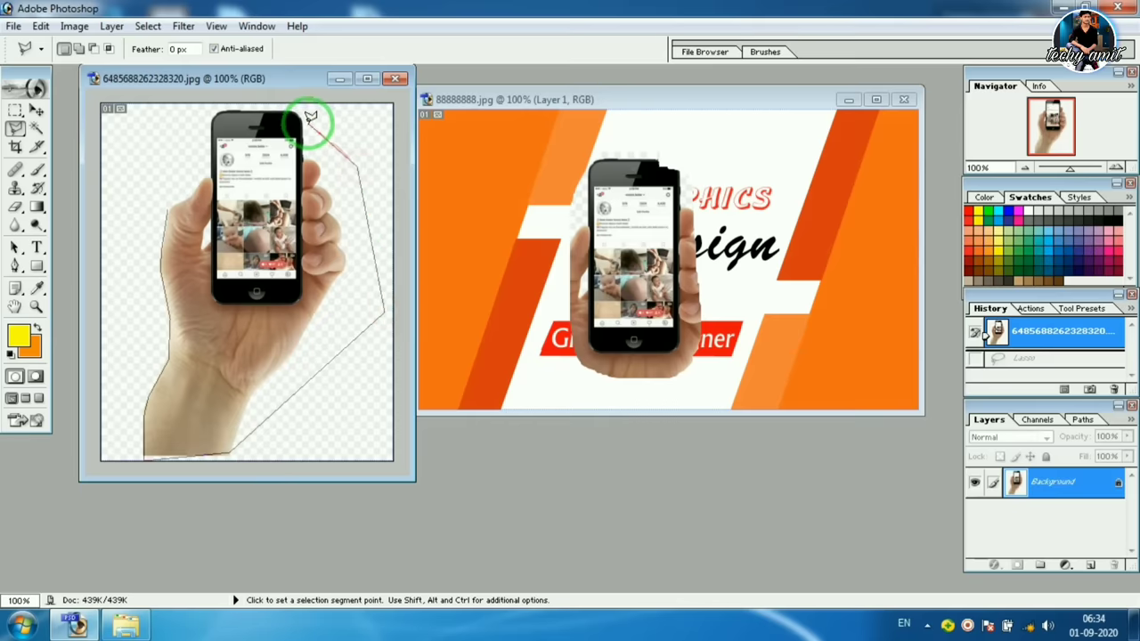
click(169, 203)
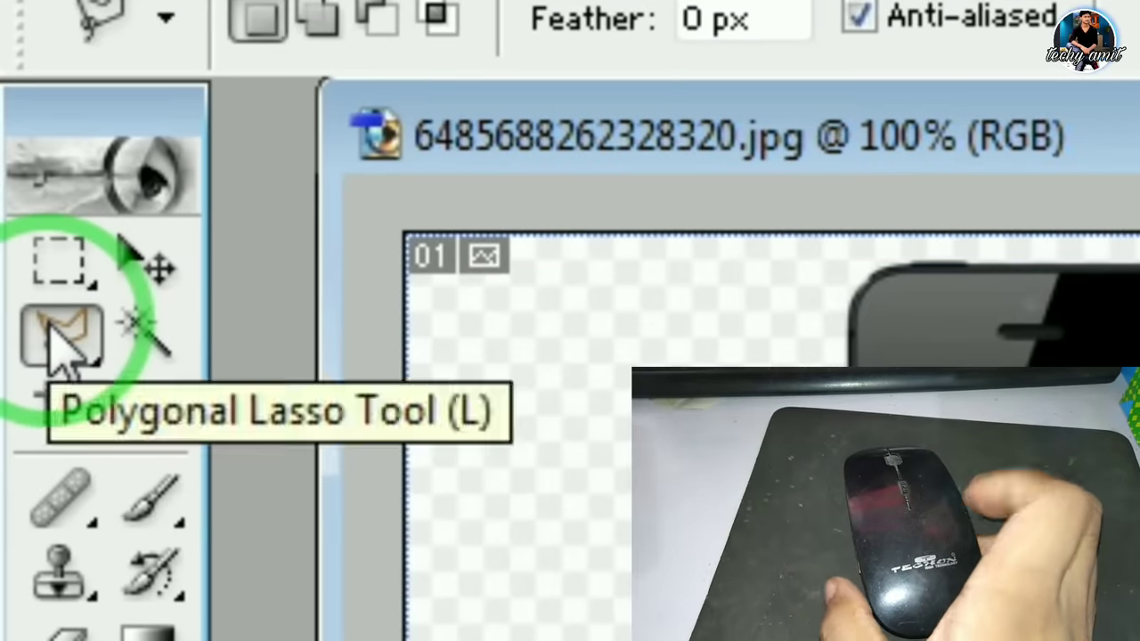
click(52, 337)
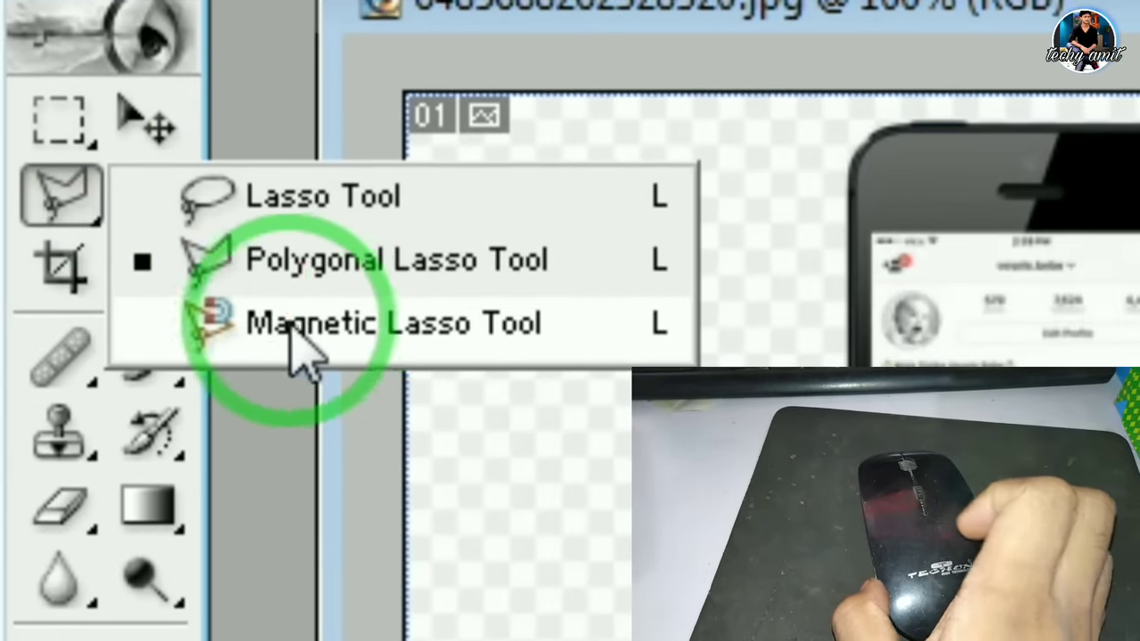
Trace just the phone with the Magnetic Lasso Tool, double-clicking to close the selection
click(414, 326)
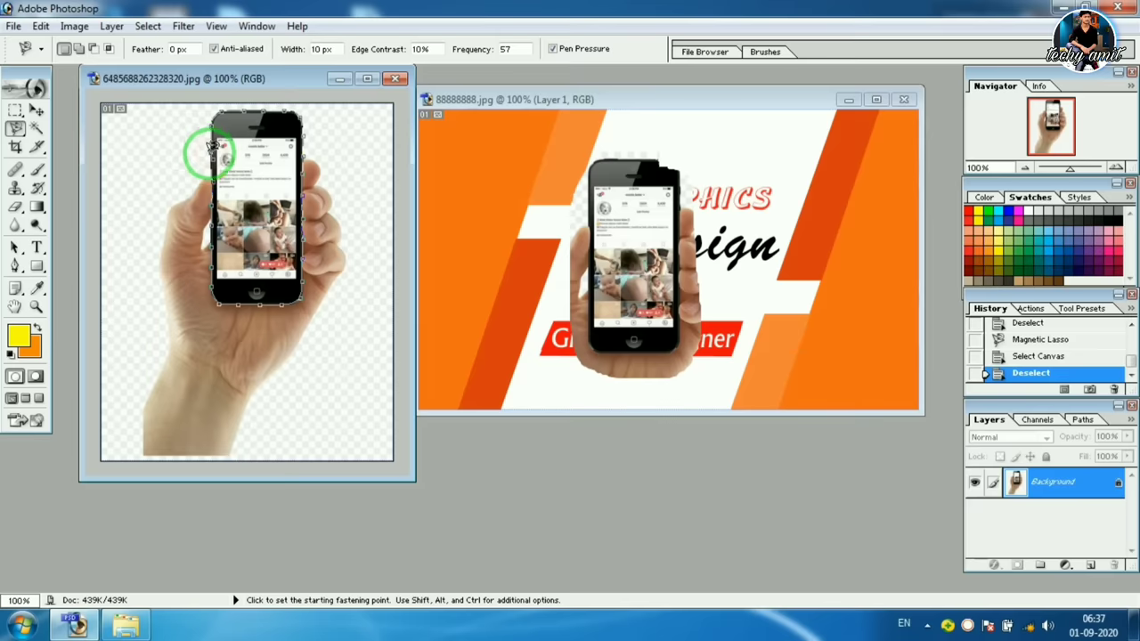
click(215, 159)
double_click(255, 94)
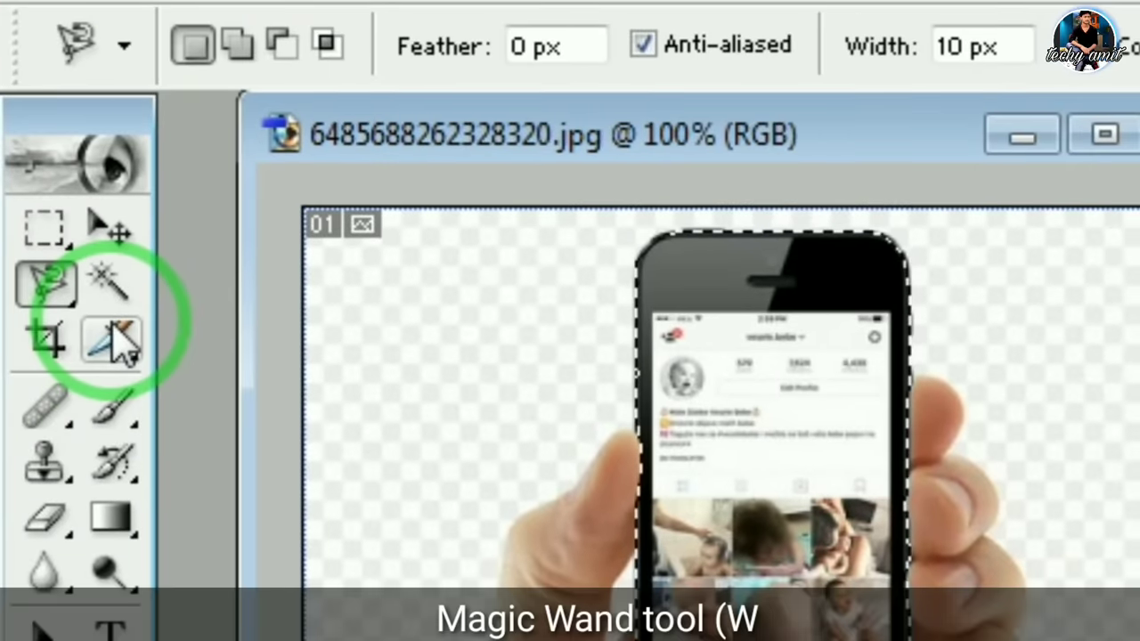
Magic Wand-select the banner's orange area, then the red Graphics Designer band
click(109, 283)
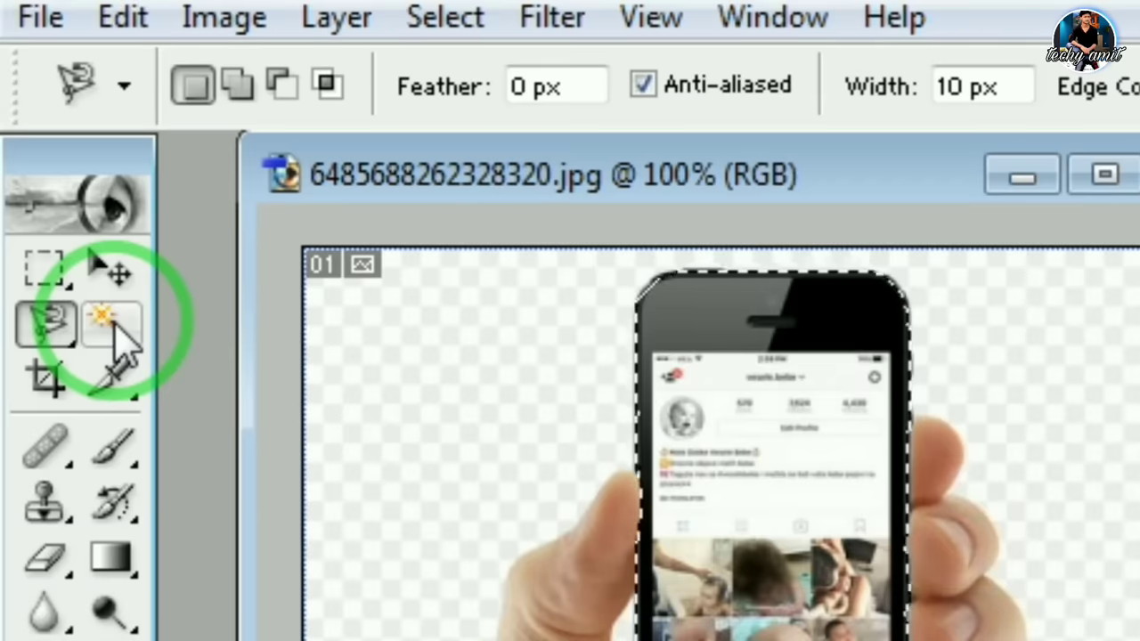
click(114, 326)
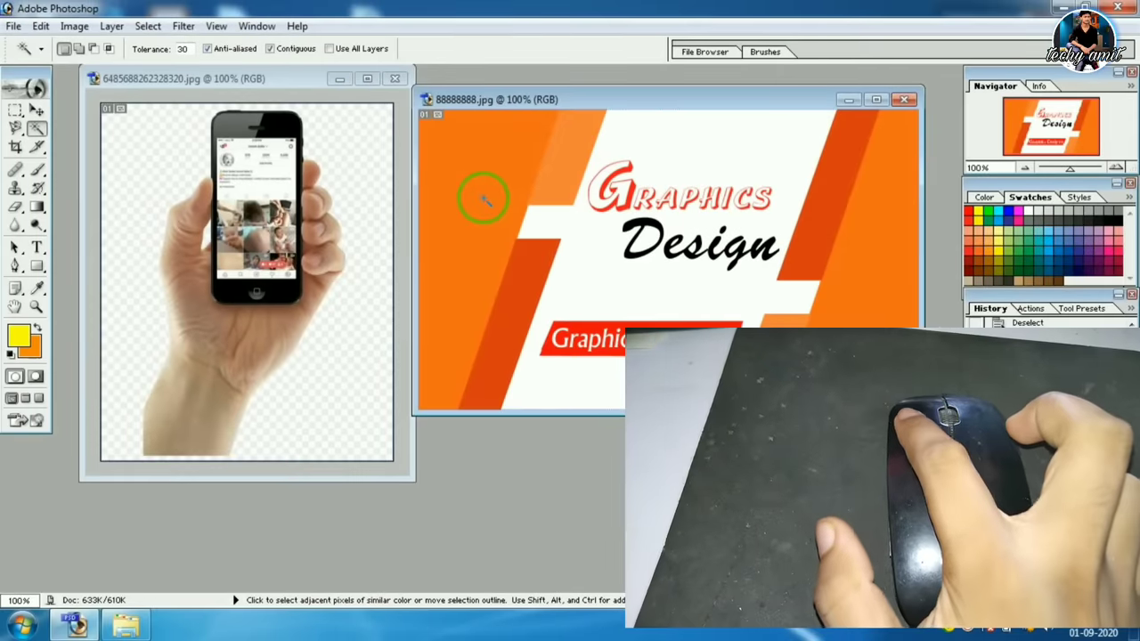
click(485, 200)
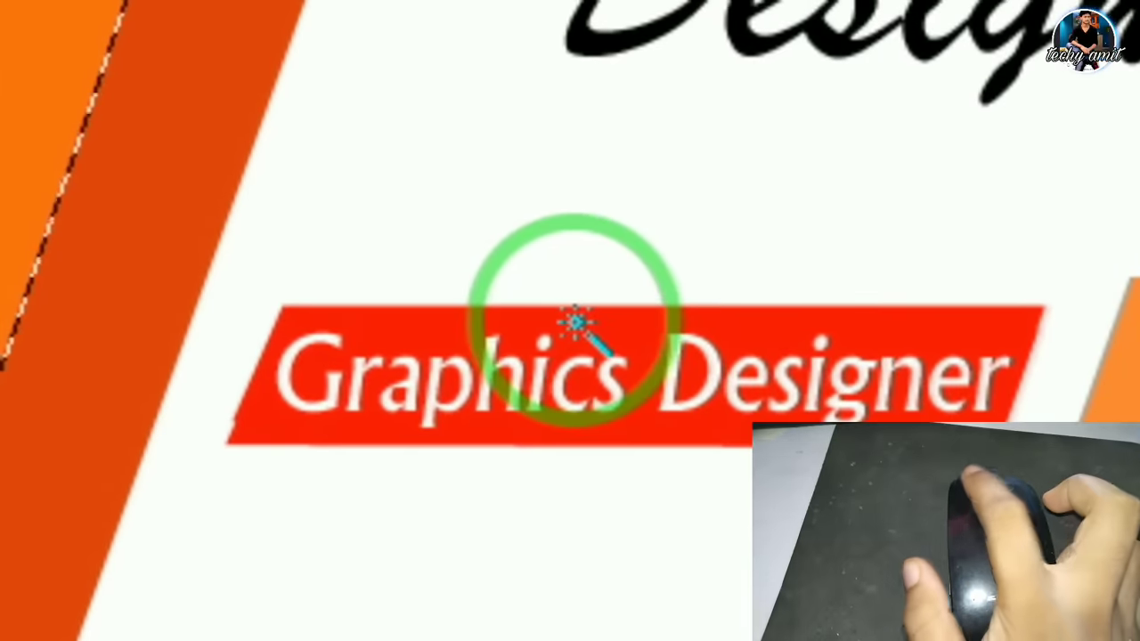
click(575, 320)
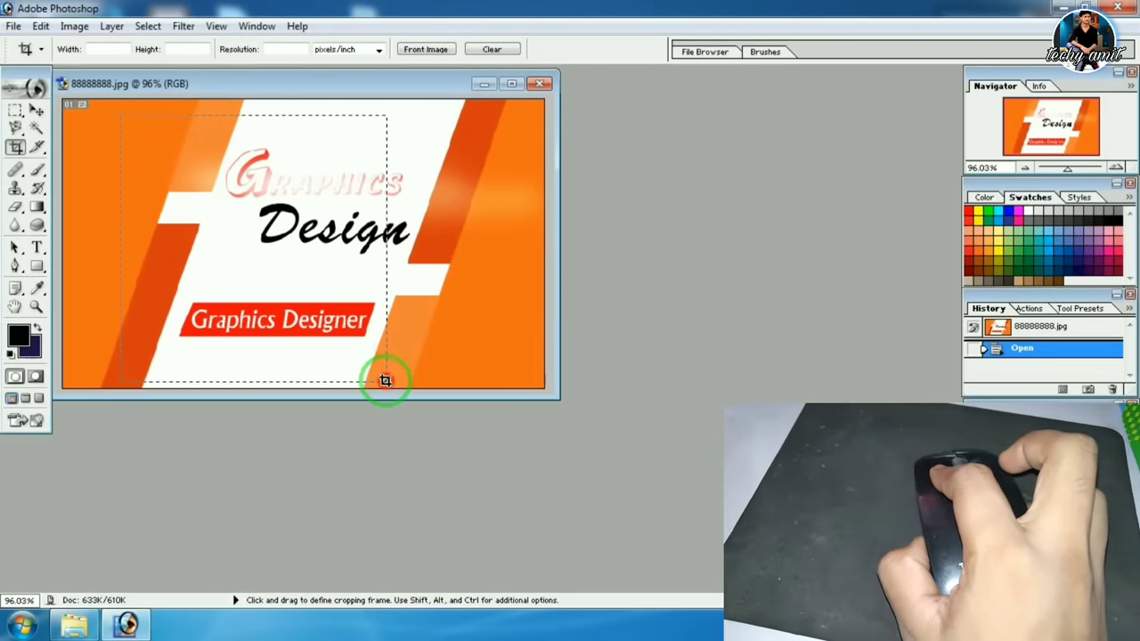
Crop the banner around its white centre panel, pulling the left and right edges inward
drag(384, 380, 385, 381)
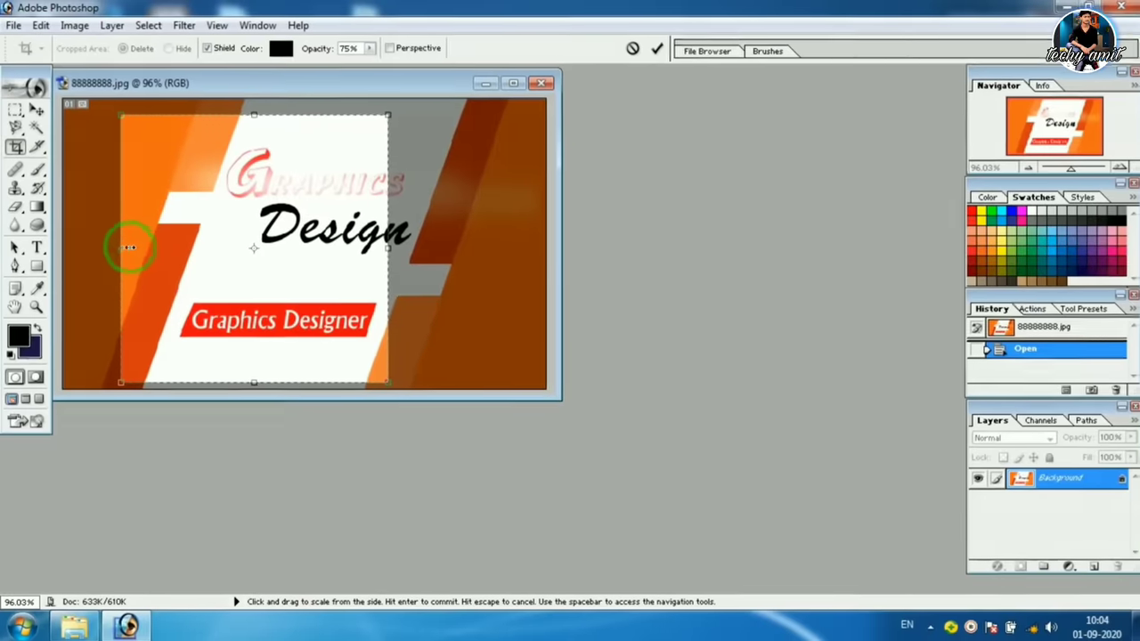
drag(119, 245, 166, 246)
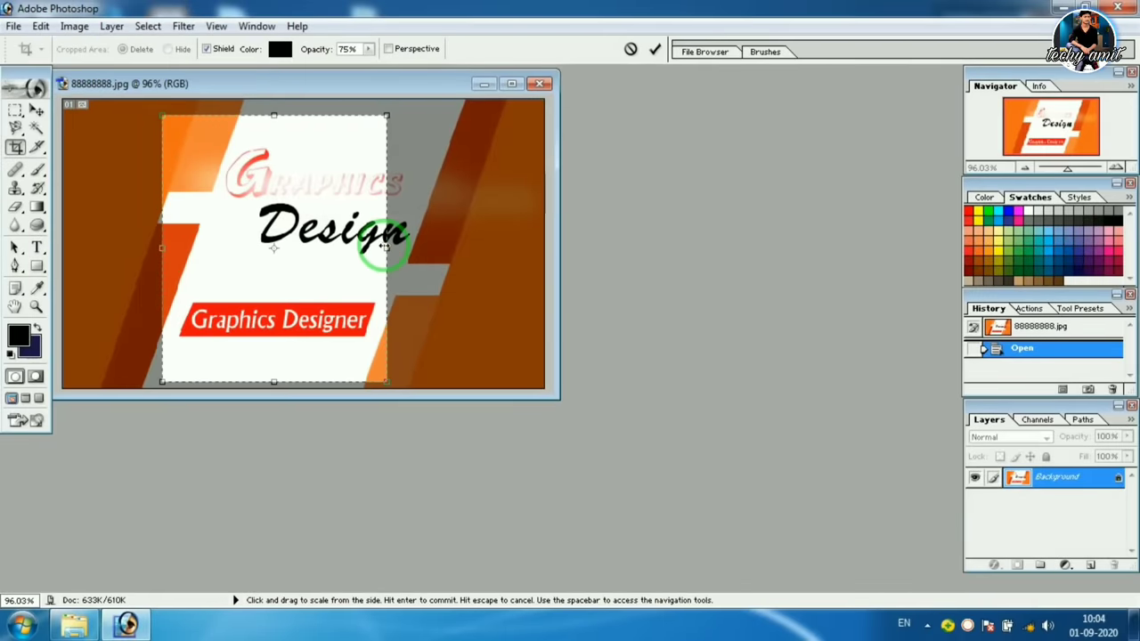
drag(375, 247, 374, 248)
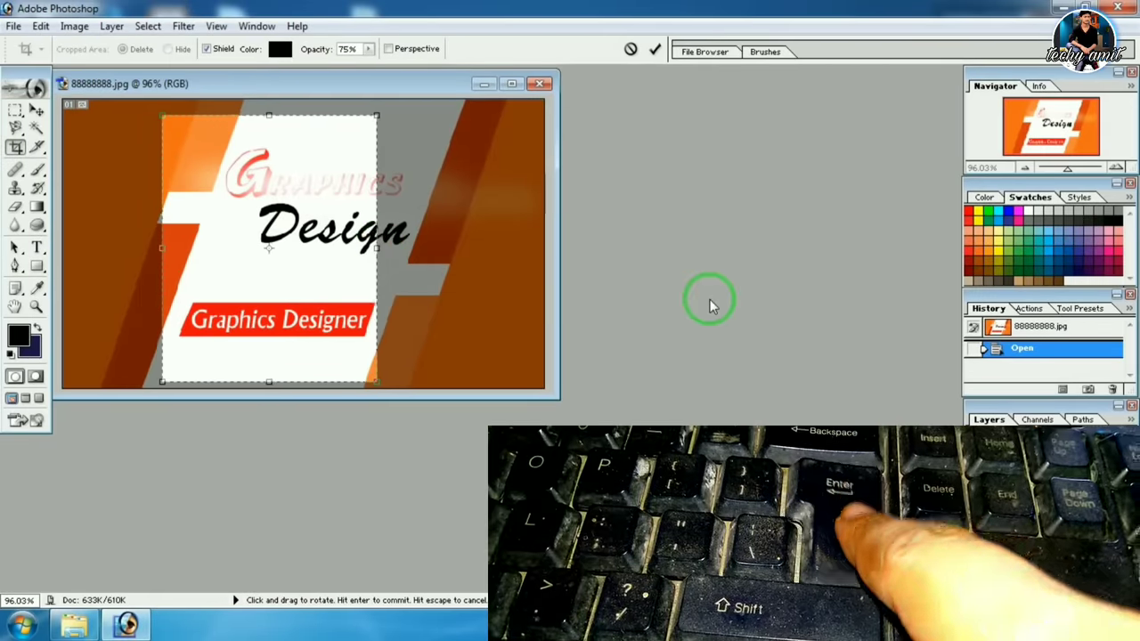
key(Return)
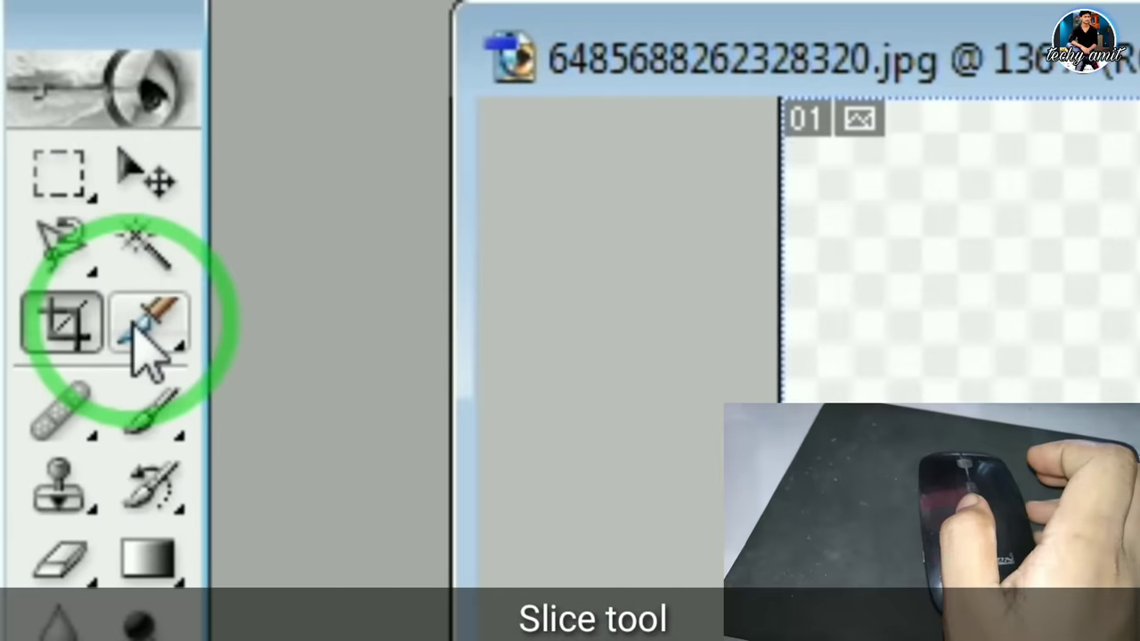
Draw a slice across the hand image, then select the Healing Brush Tool
click(134, 332)
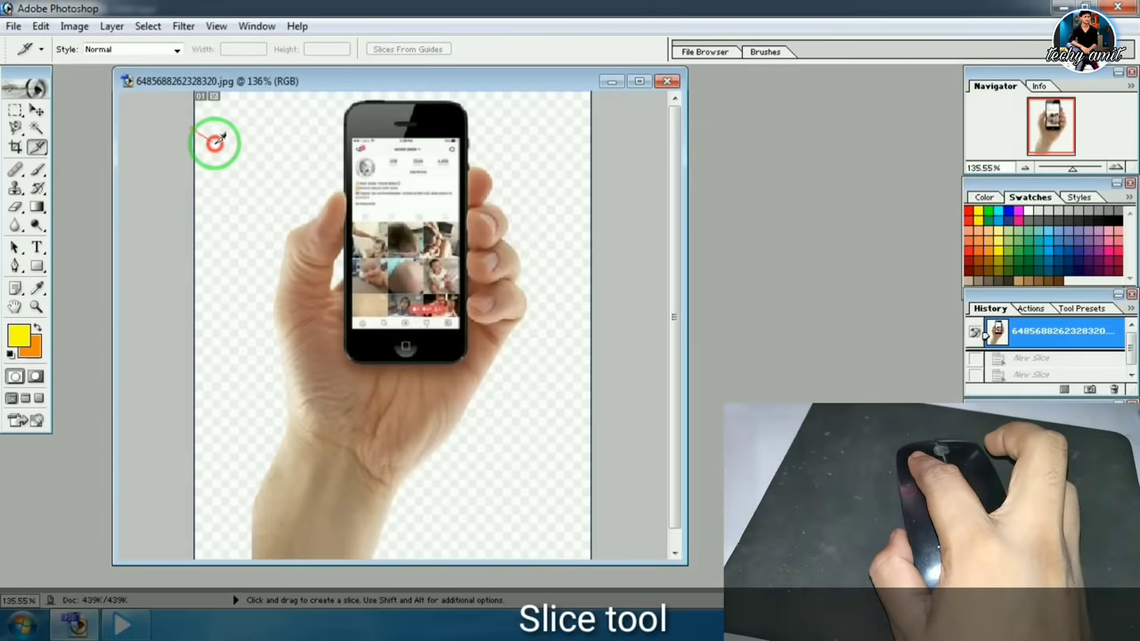
drag(591, 306, 522, 308)
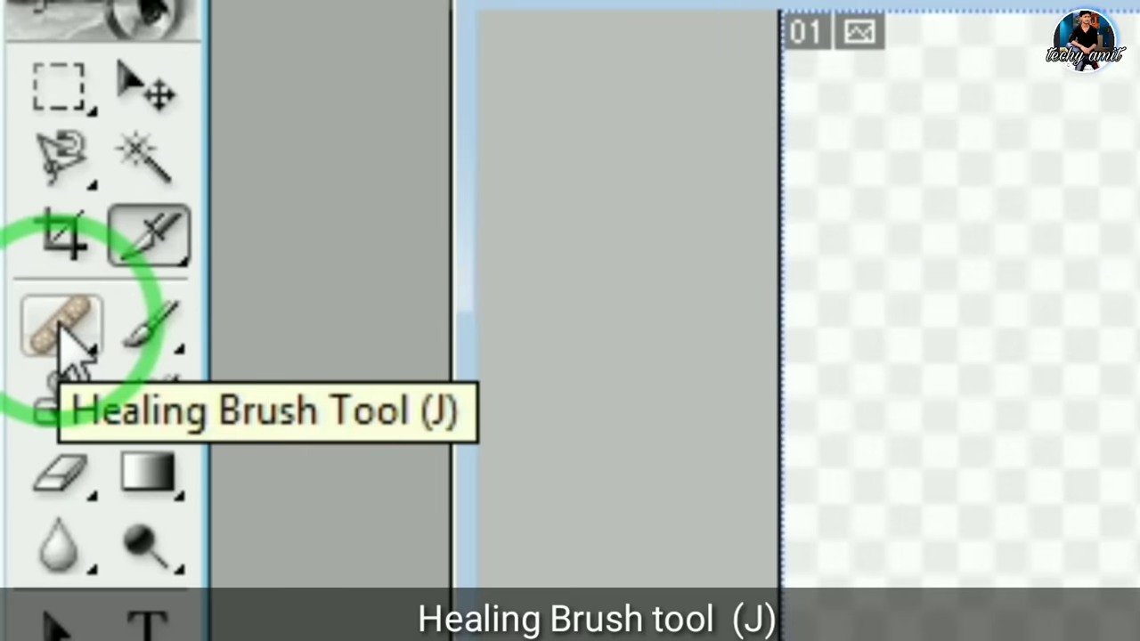
click(59, 326)
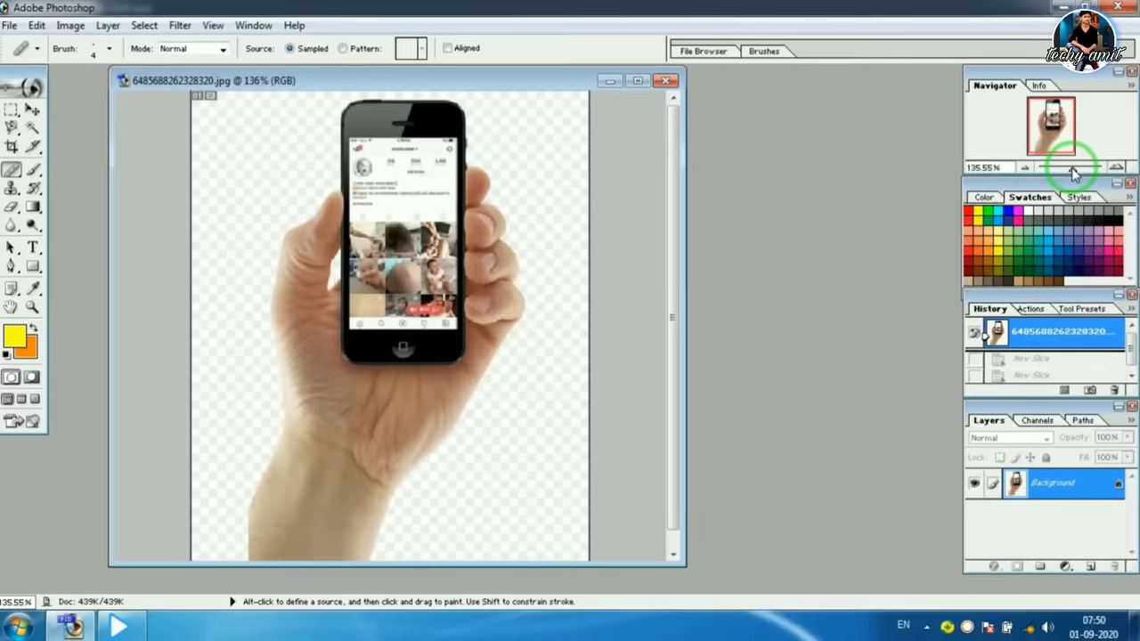
Zoom in on the palm and heal two creases using a clean palm patch as source
drag(1072, 168, 1083, 174)
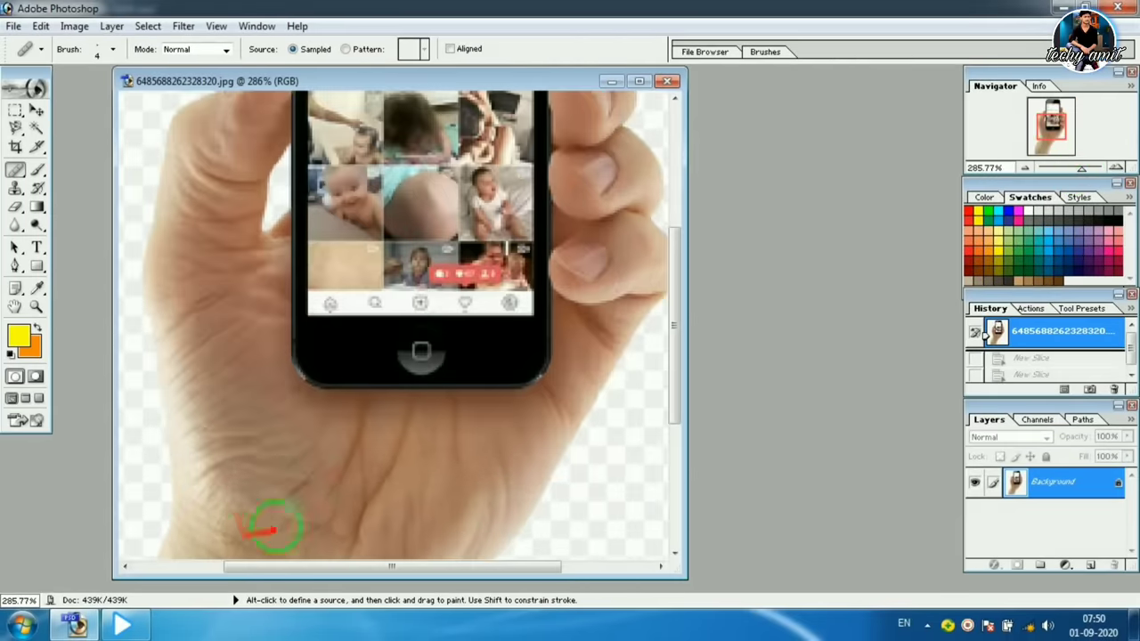
scroll(275, 527, down, 2)
scroll(280, 513, down, 3)
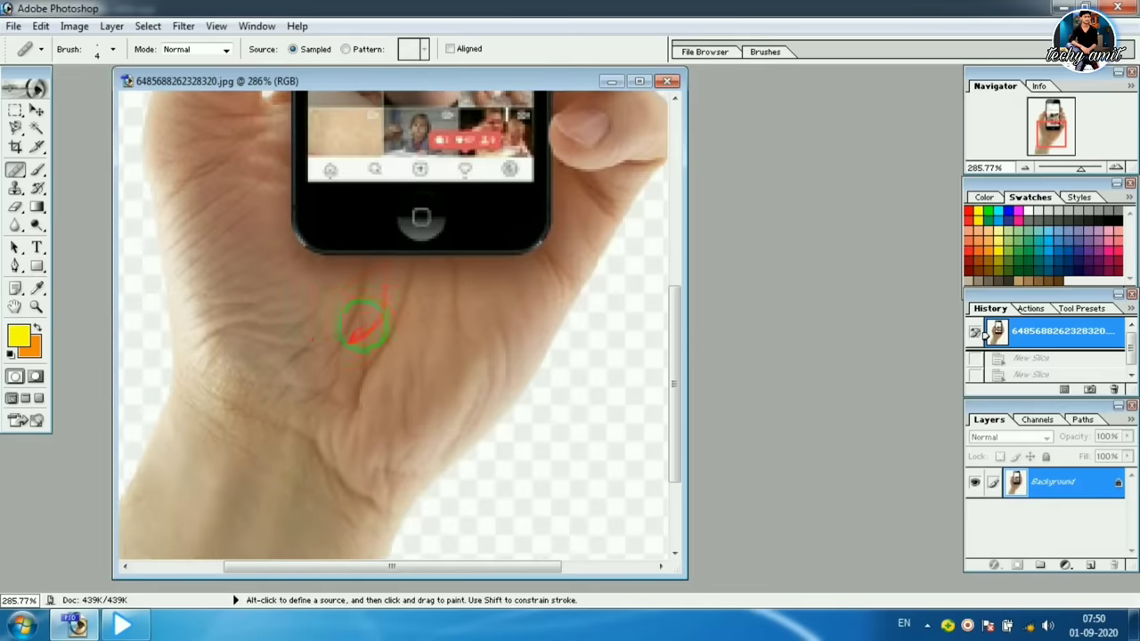
scroll(368, 323, up, 2)
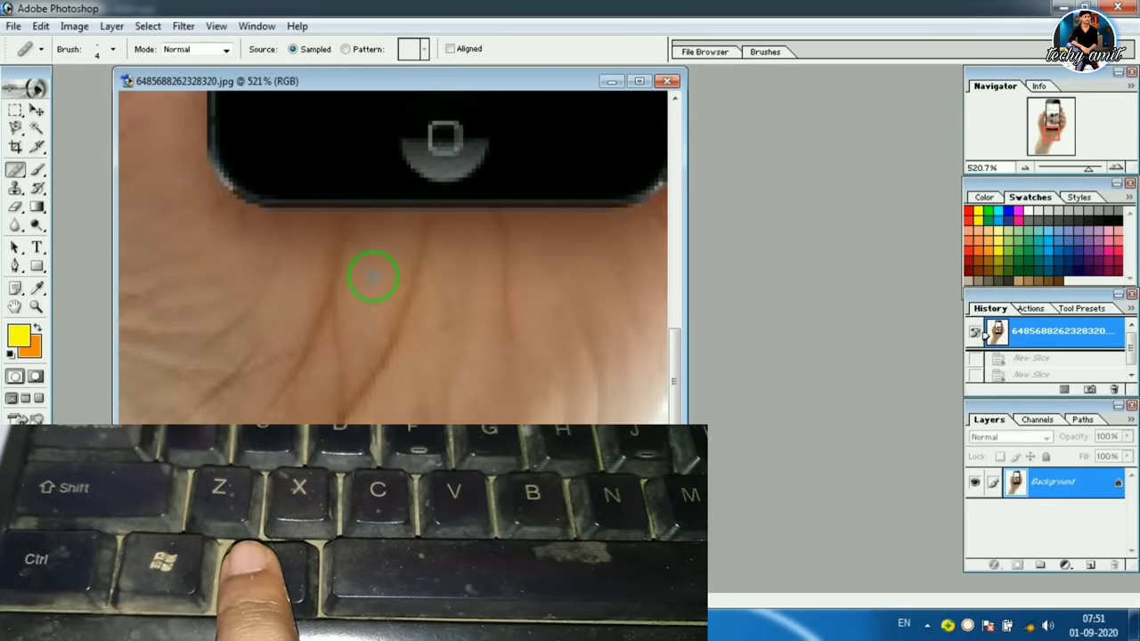
alt+click(370, 272)
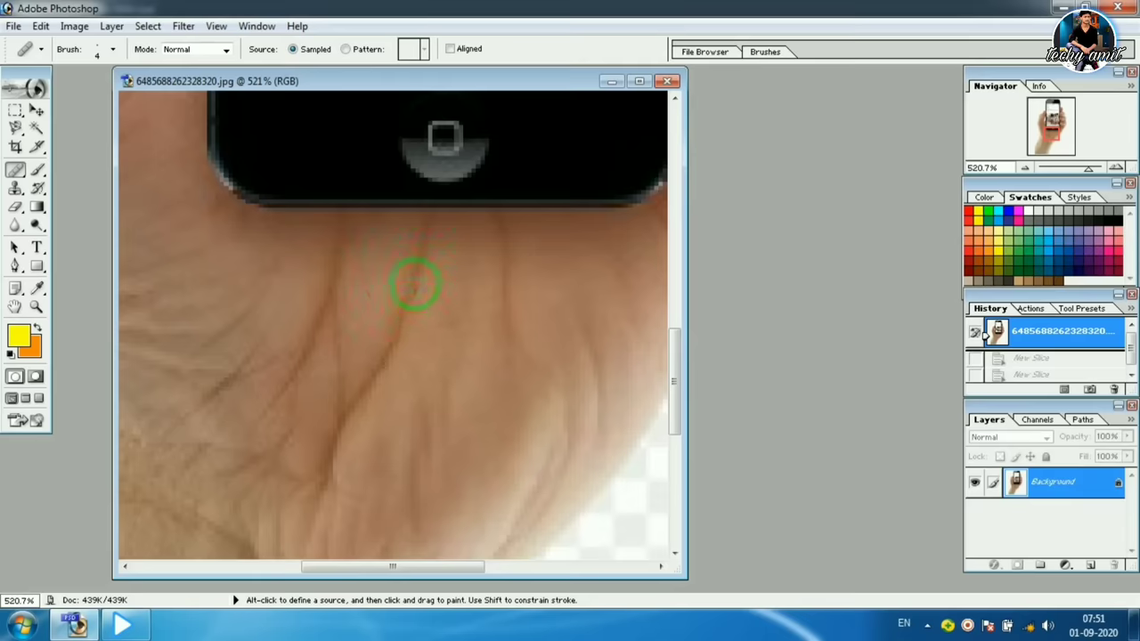
click(405, 298)
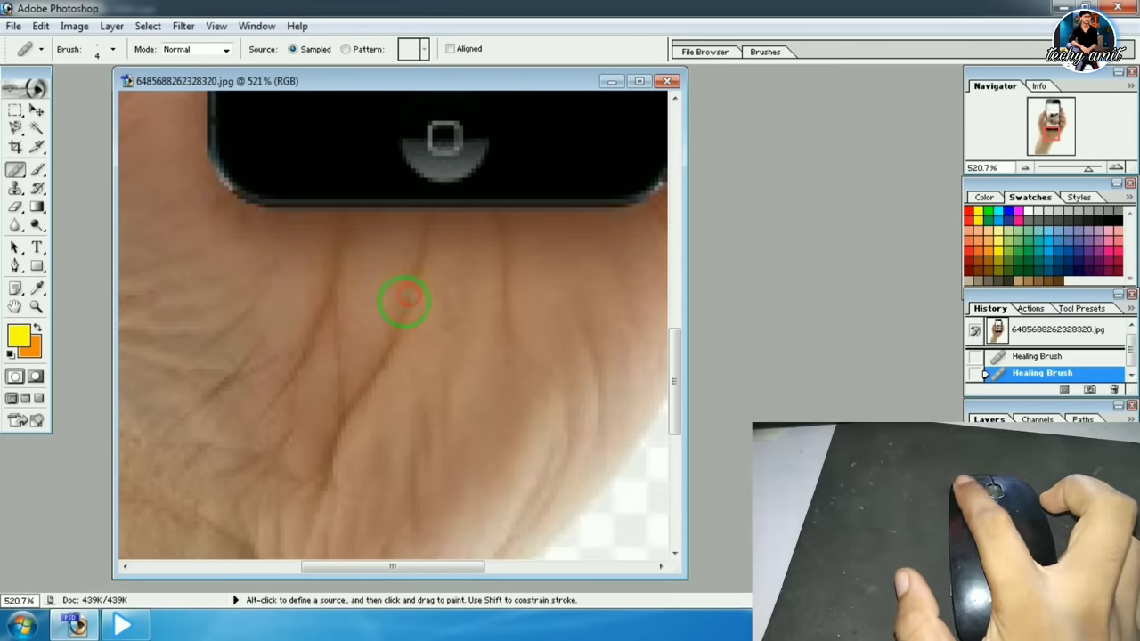
click(407, 278)
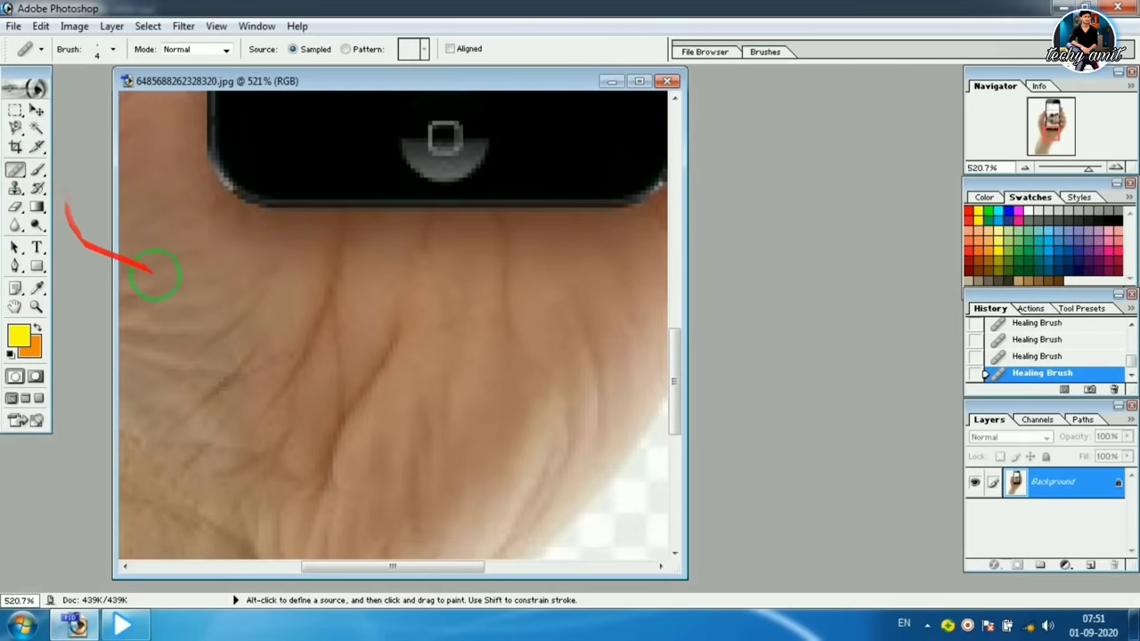
Paint a broad yellow brush stroke across the palm
key(b)
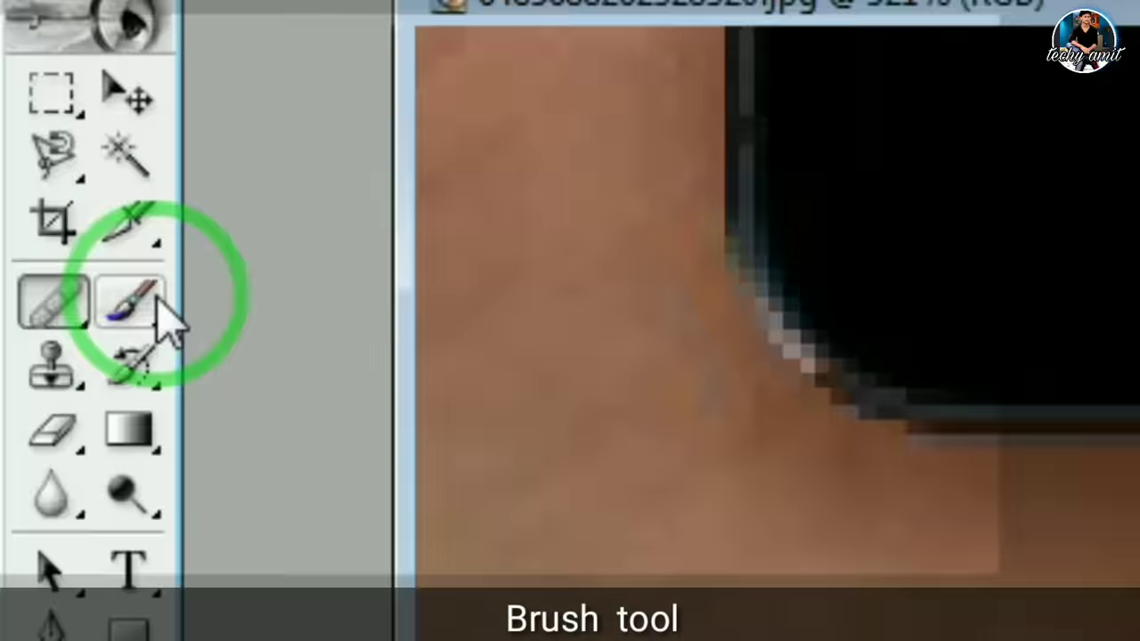
click(38, 172)
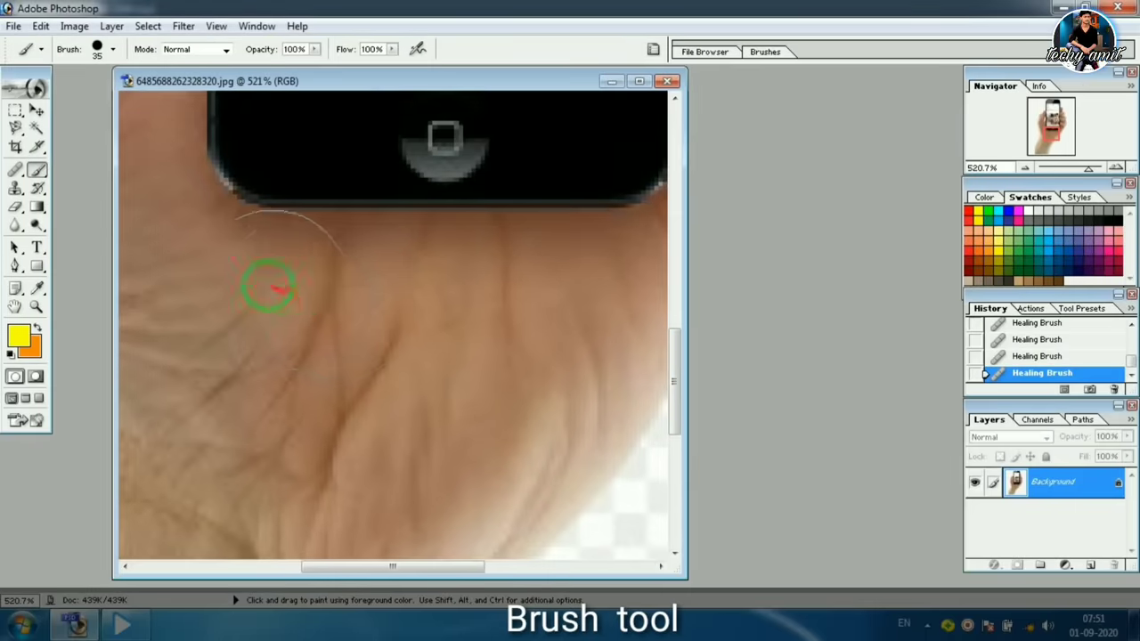
drag(269, 285, 321, 247)
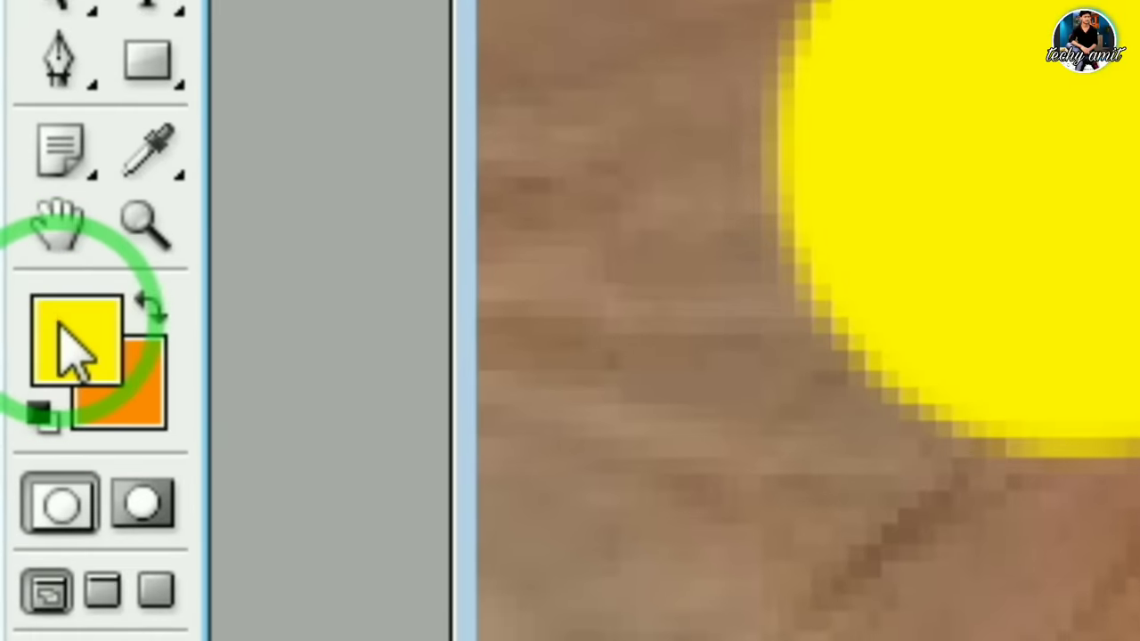
Set the foreground colour to olive 5C5C21 and paint it over the yellow stroke
click(61, 326)
click(843, 346)
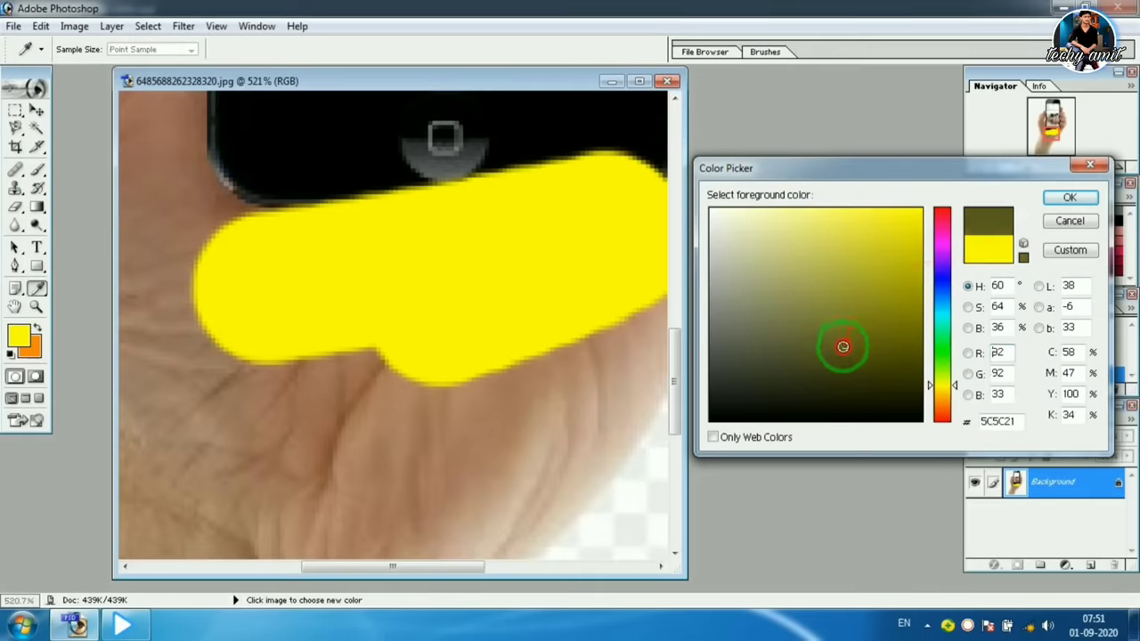
click(1061, 198)
key(b)
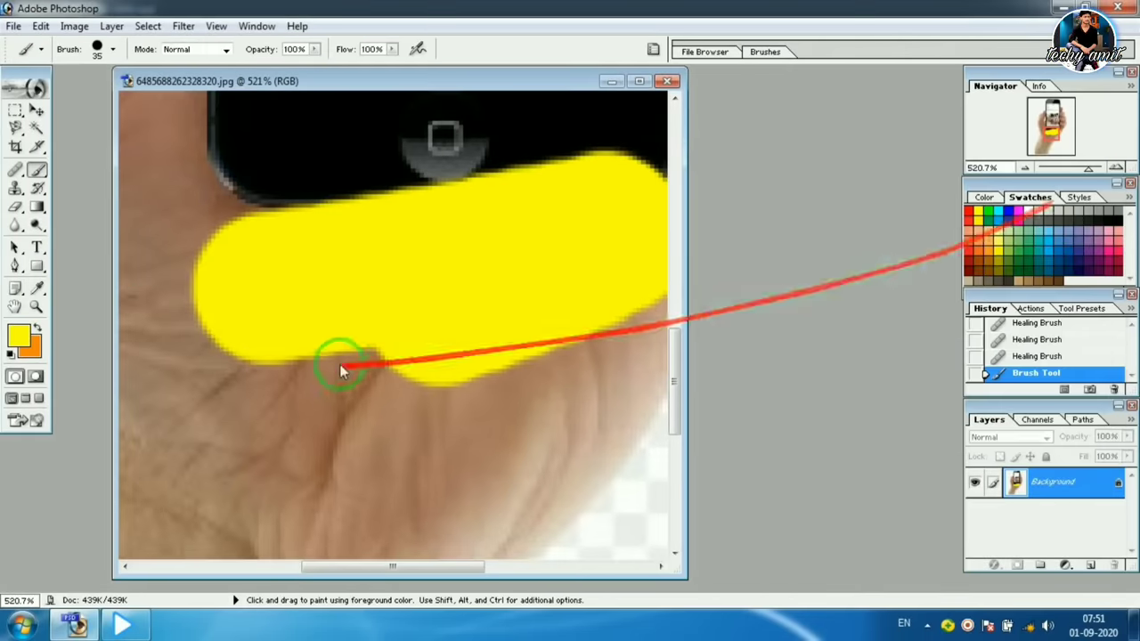
mouse_move(344, 369)
mouse_down()
mouse_move(351, 280)
mouse_move(433, 275)
mouse_move(494, 242)
mouse_up()
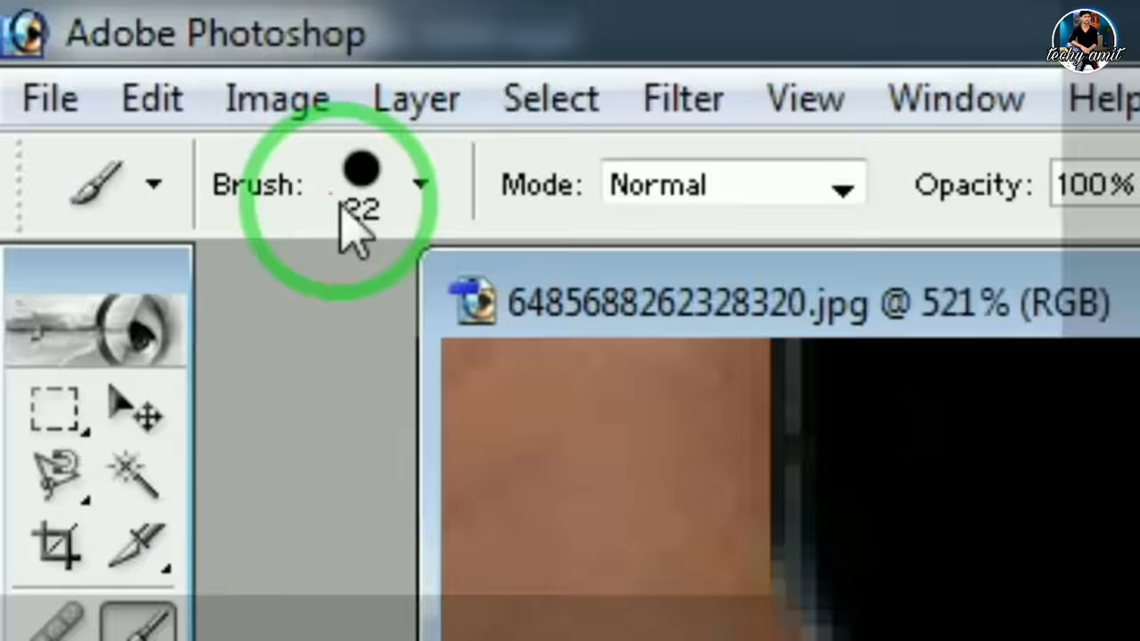
Enlarge the brush to 83 px, paint olive over palm and phone, then revert via History
click(97, 49)
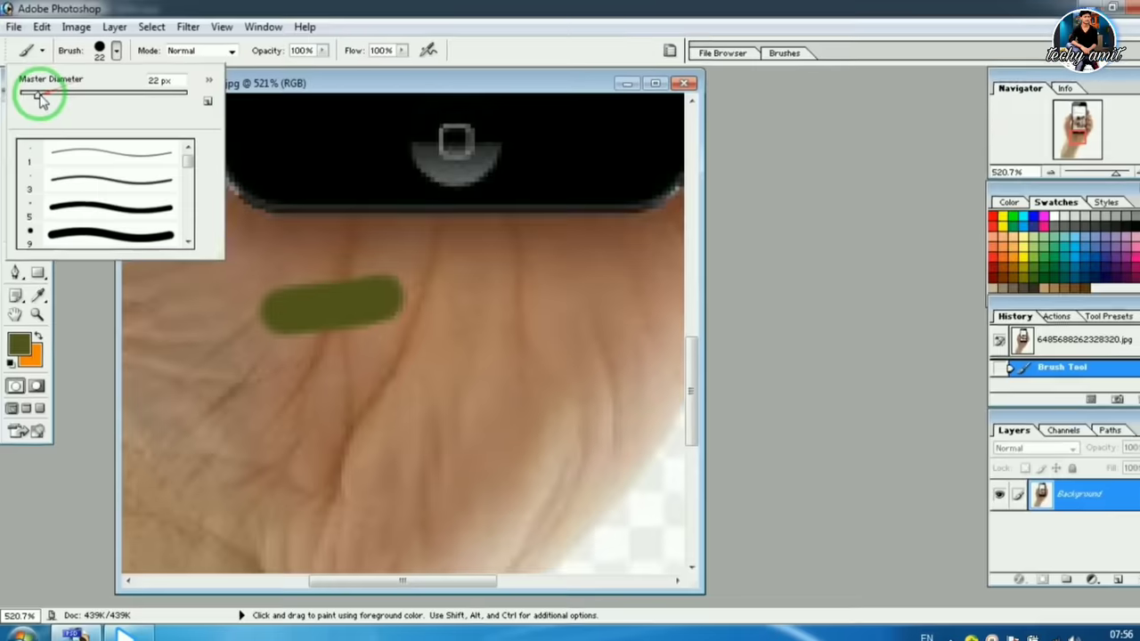
drag(37, 93, 86, 93)
drag(323, 406, 533, 356)
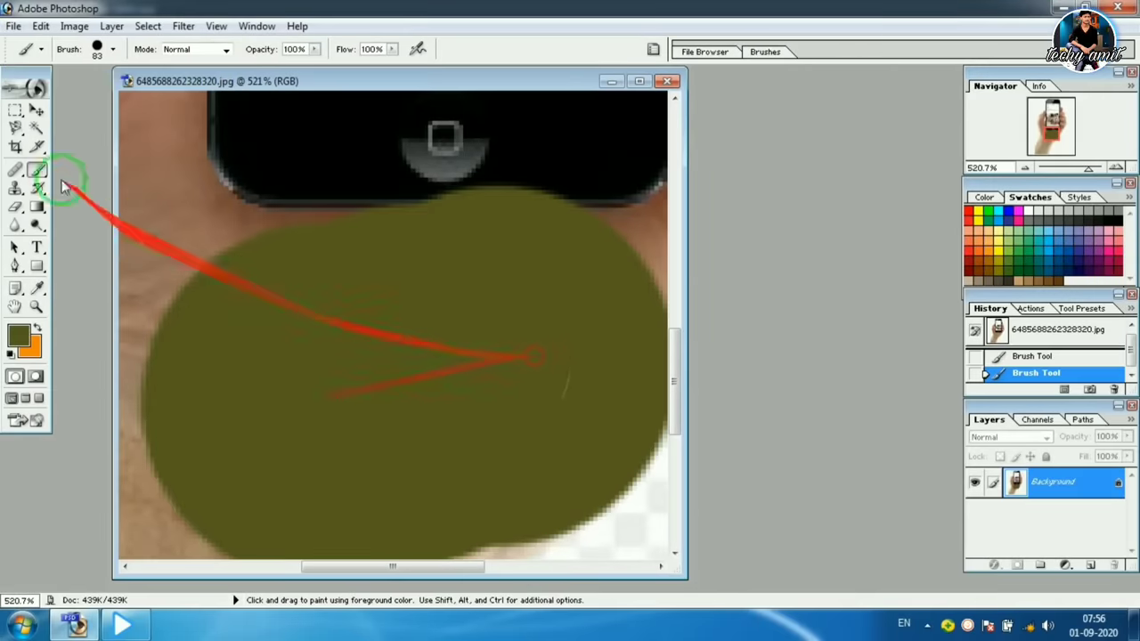
click(94, 53)
drag(334, 153, 449, 138)
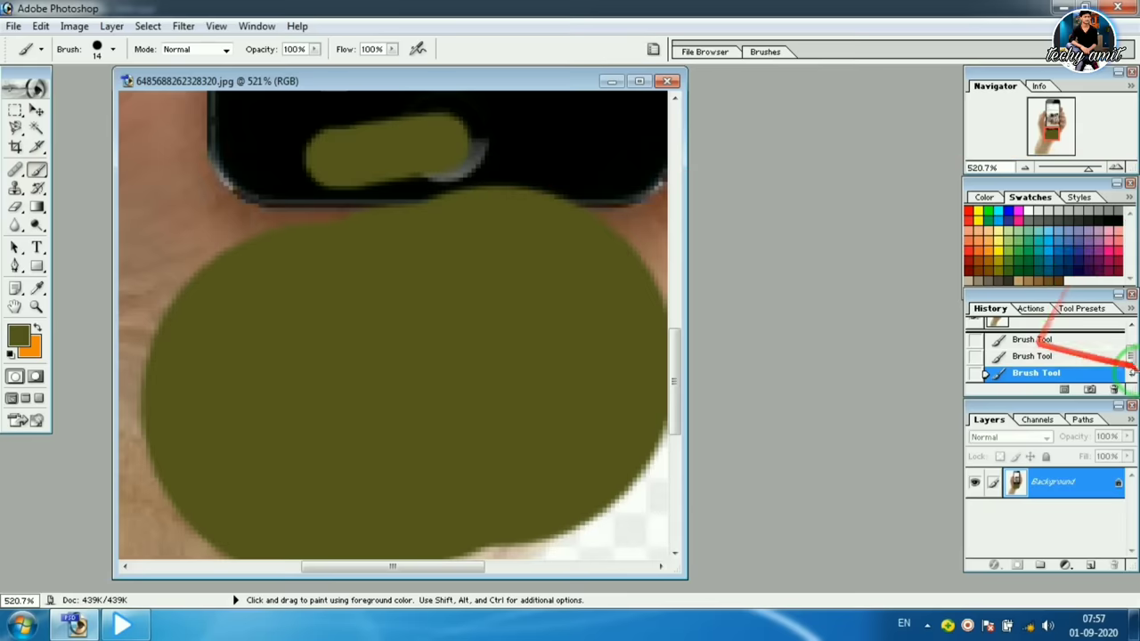
click(1024, 339)
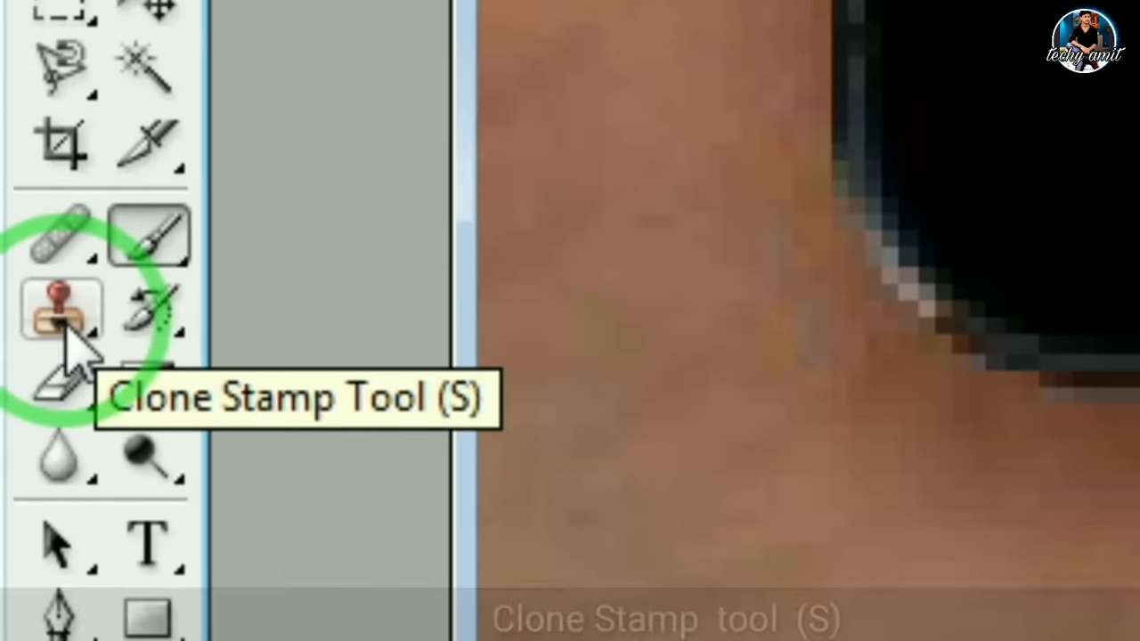
Zoom out and clone-stamp the phone's top onto the empty area beside the hand
click(64, 322)
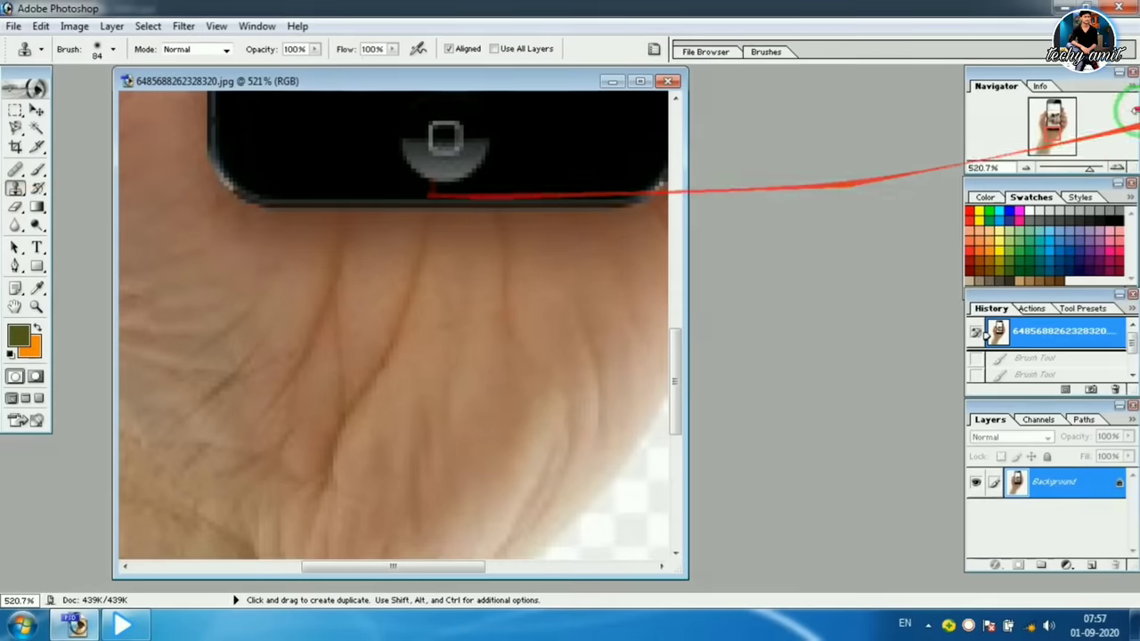
drag(1087, 172, 1064, 169)
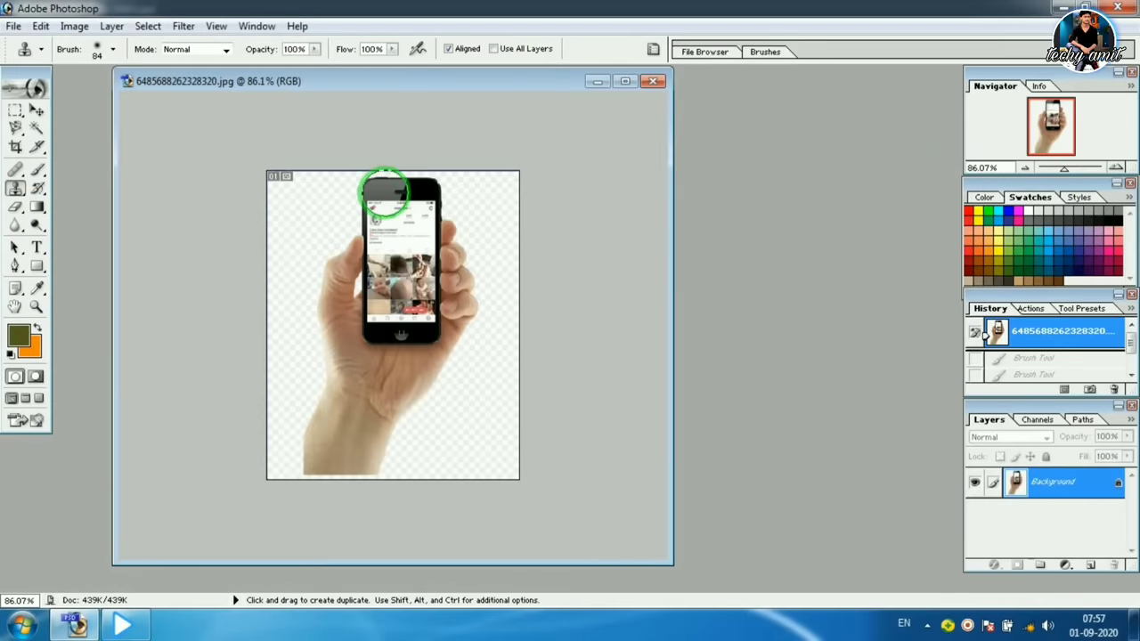
key(alt)
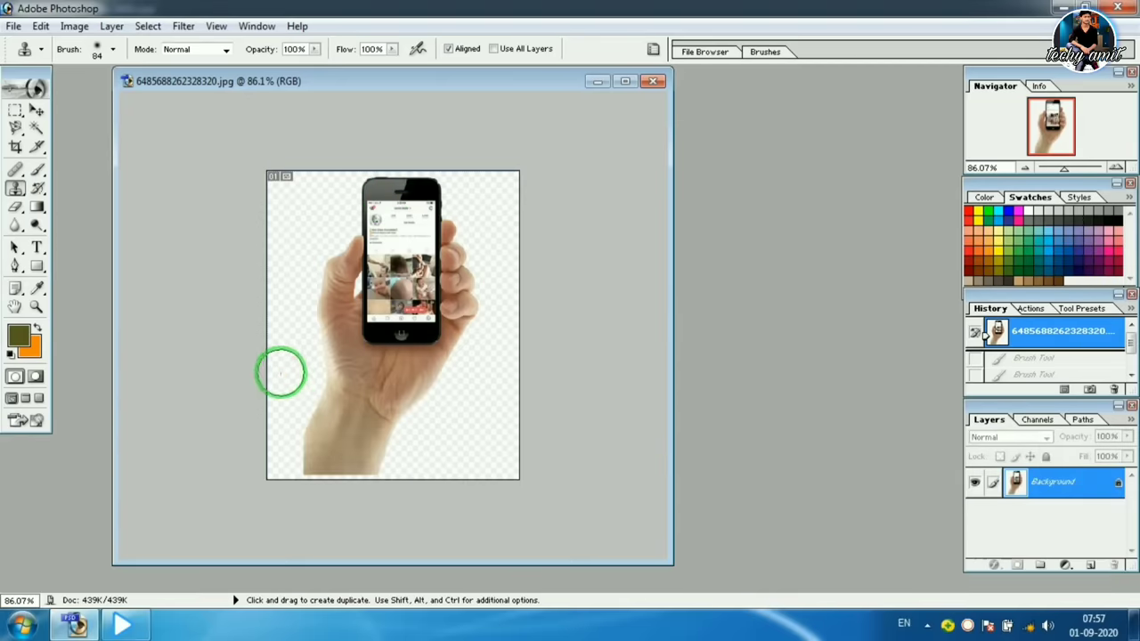
mouse_move(300, 368)
mouse_down()
mouse_move(325, 385)
mouse_move(345, 472)
mouse_up()
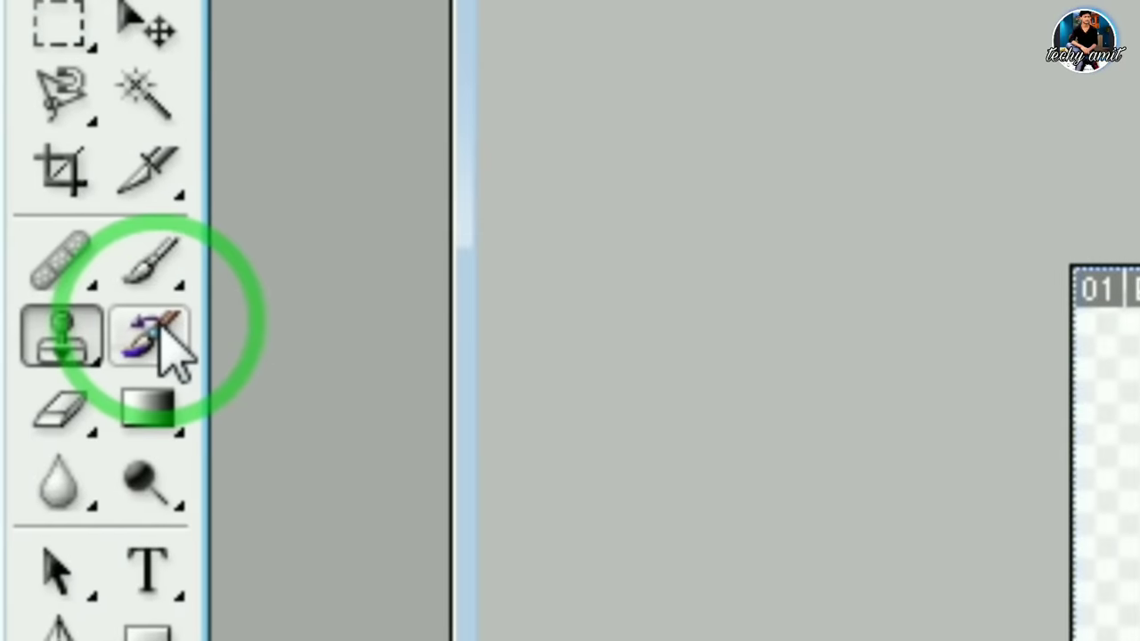
Paint olive zigzags, undo one, and History-brush the original back over the phone screen
click(159, 330)
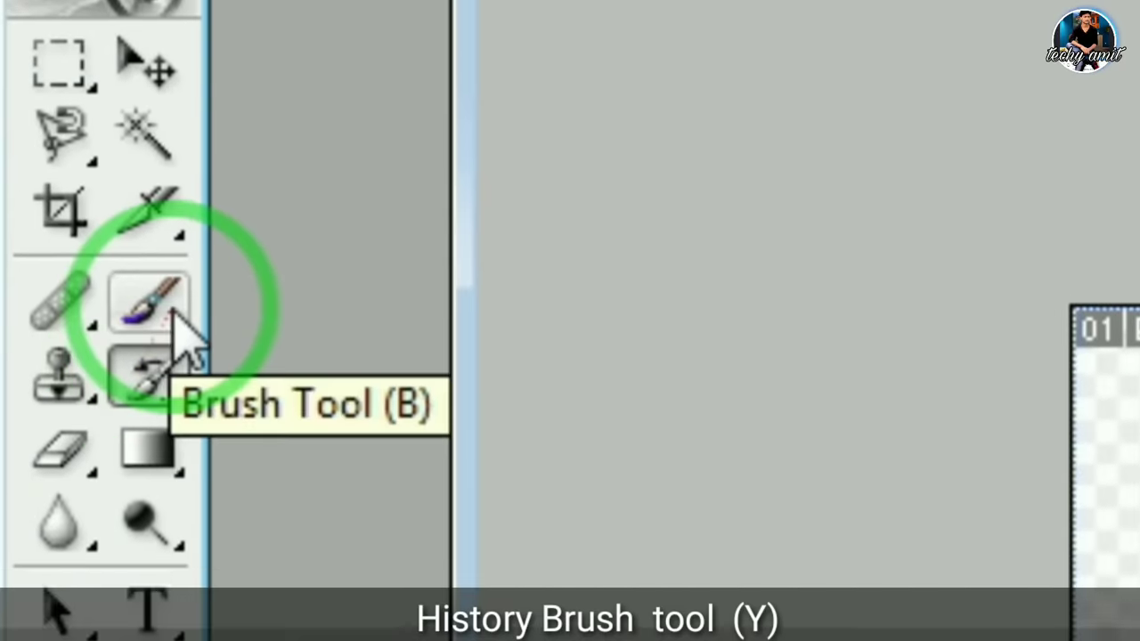
click(174, 312)
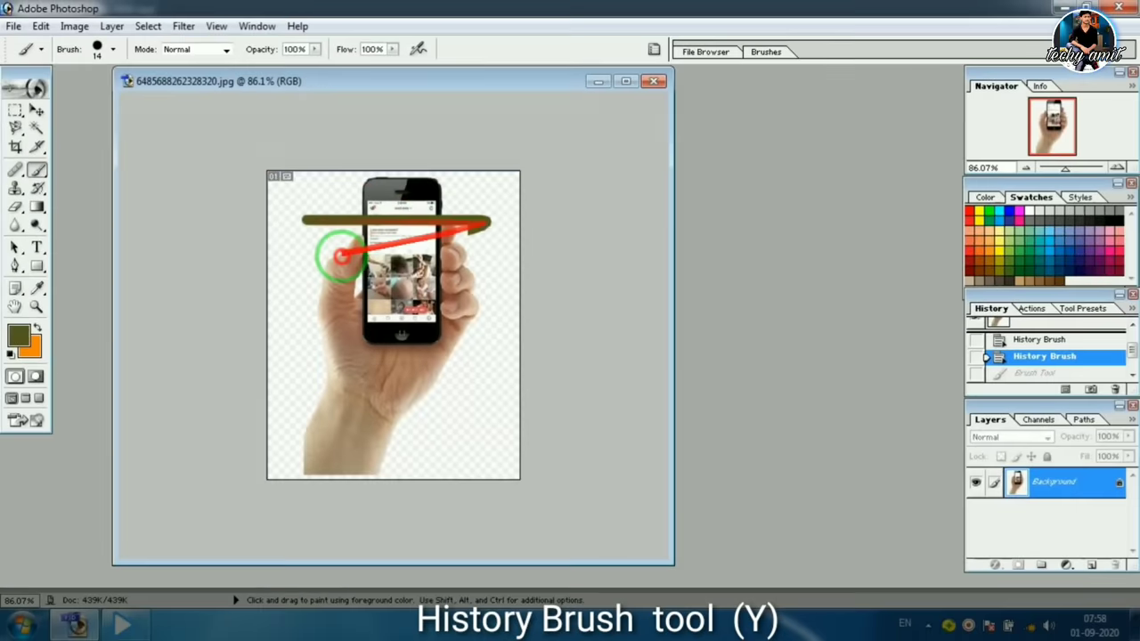
drag(341, 257, 226, 321)
key(ctrl+z)
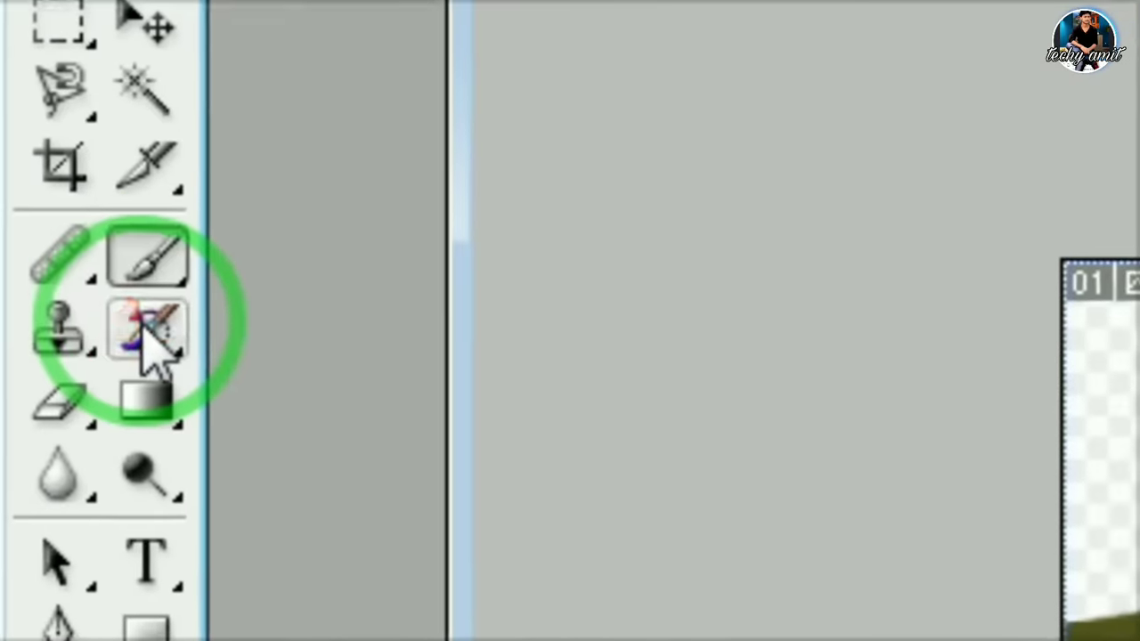
click(36, 188)
drag(446, 221, 452, 312)
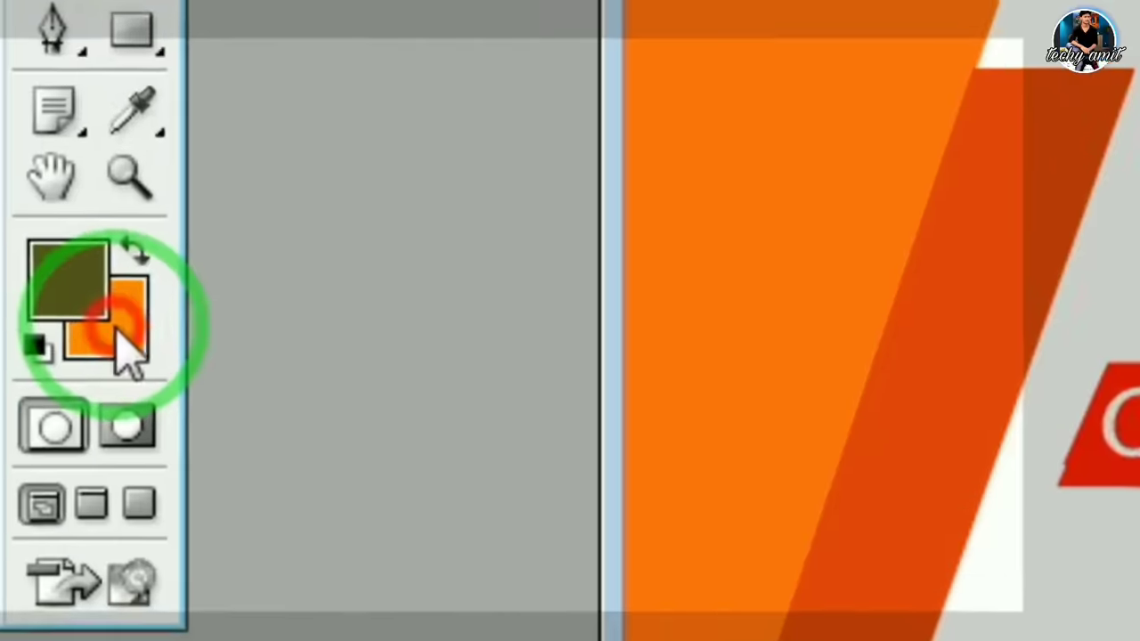
Set the background colour to near-black brown 0D0A07
click(115, 335)
click(800, 410)
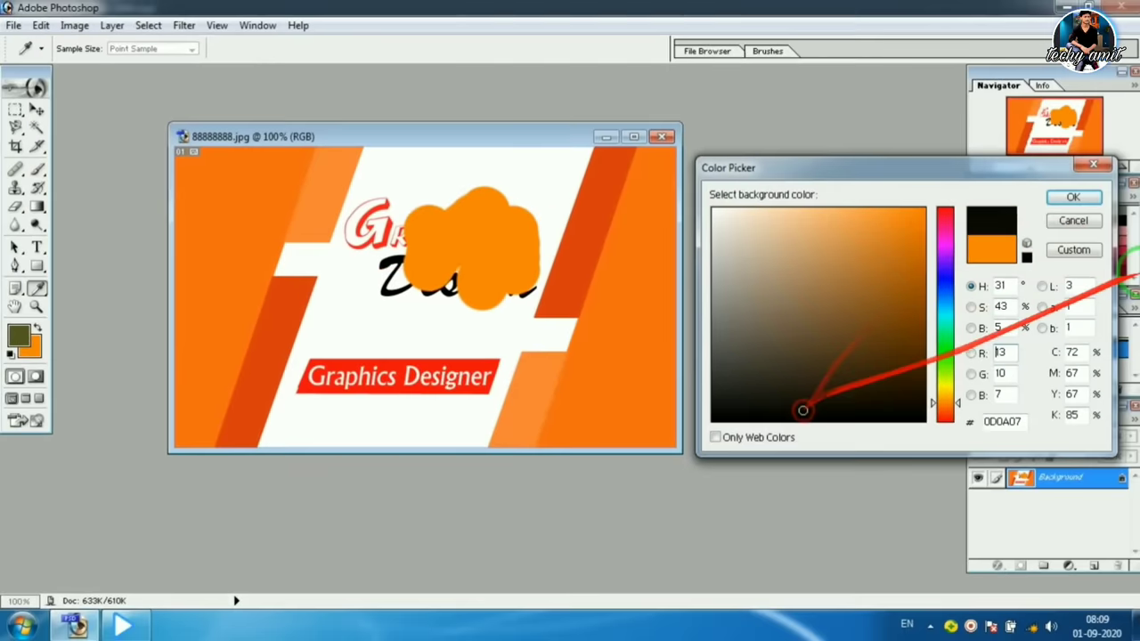
click(1068, 199)
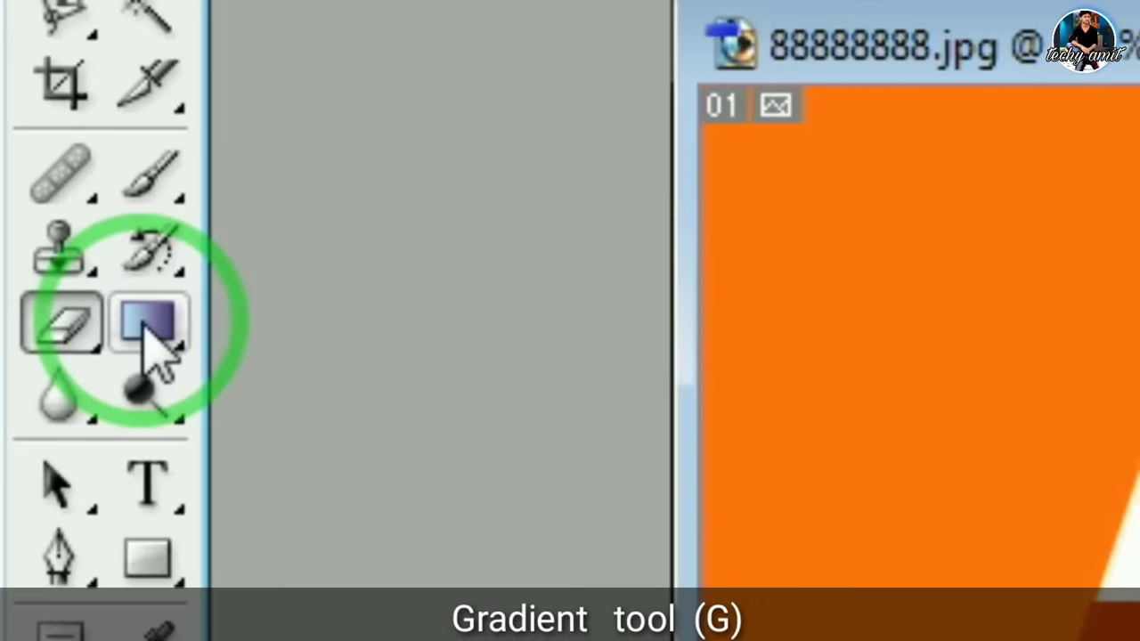
Fill the banner with a red-to-blue gradient, then redraw it with a shorter span
click(147, 332)
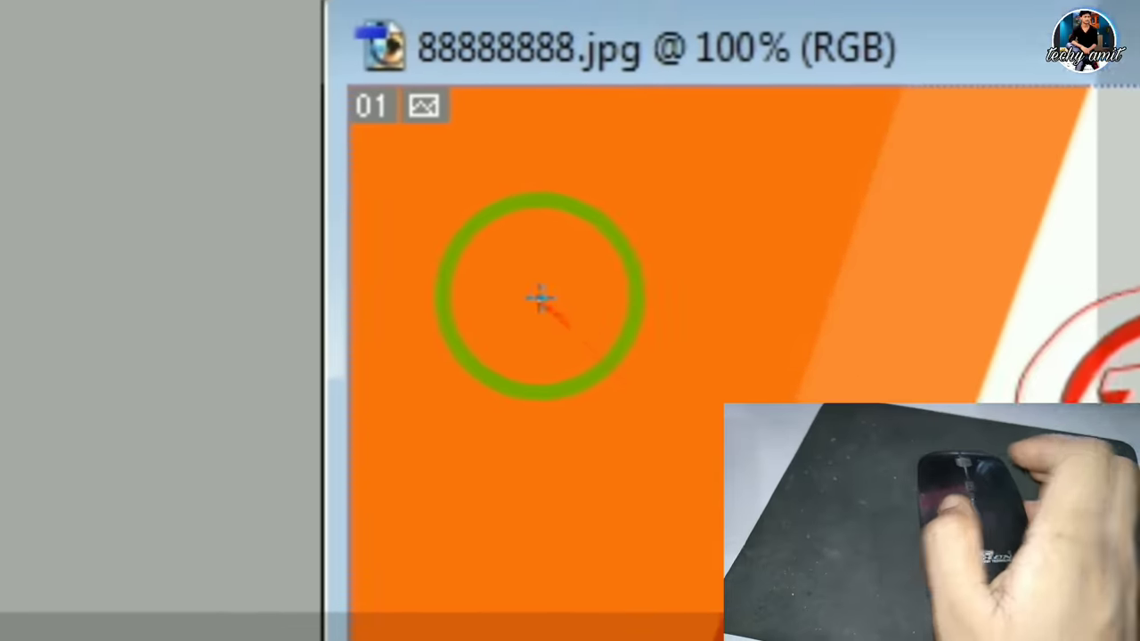
mouse_move(574, 323)
mouse_down()
mouse_move(554, 355)
mouse_move(563, 380)
mouse_move(555, 374)
mouse_up()
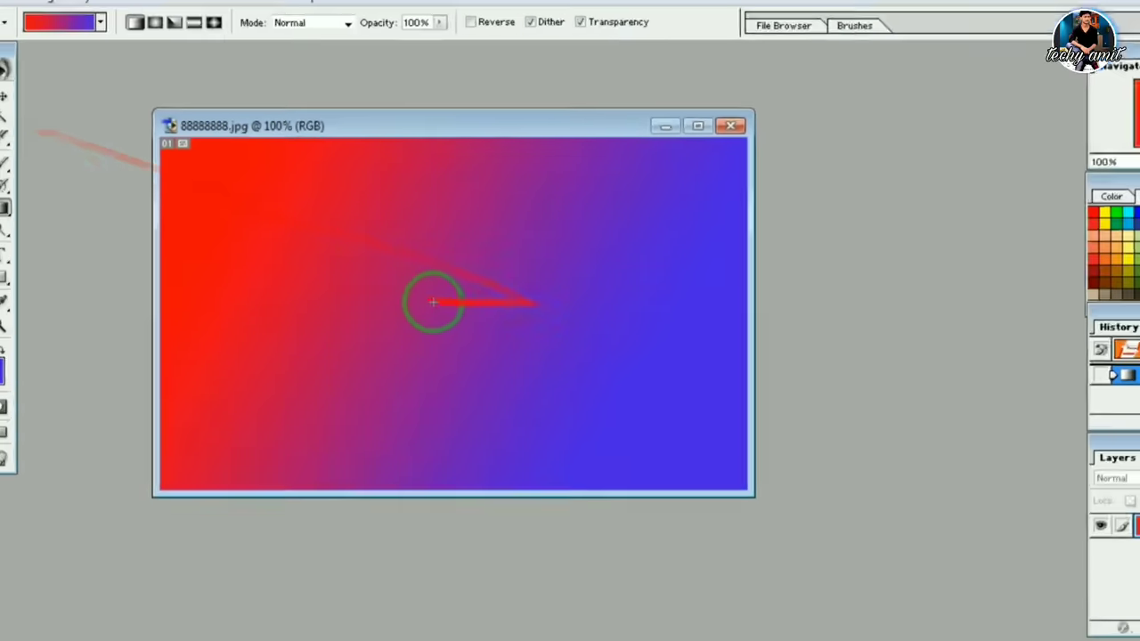
drag(459, 325, 504, 355)
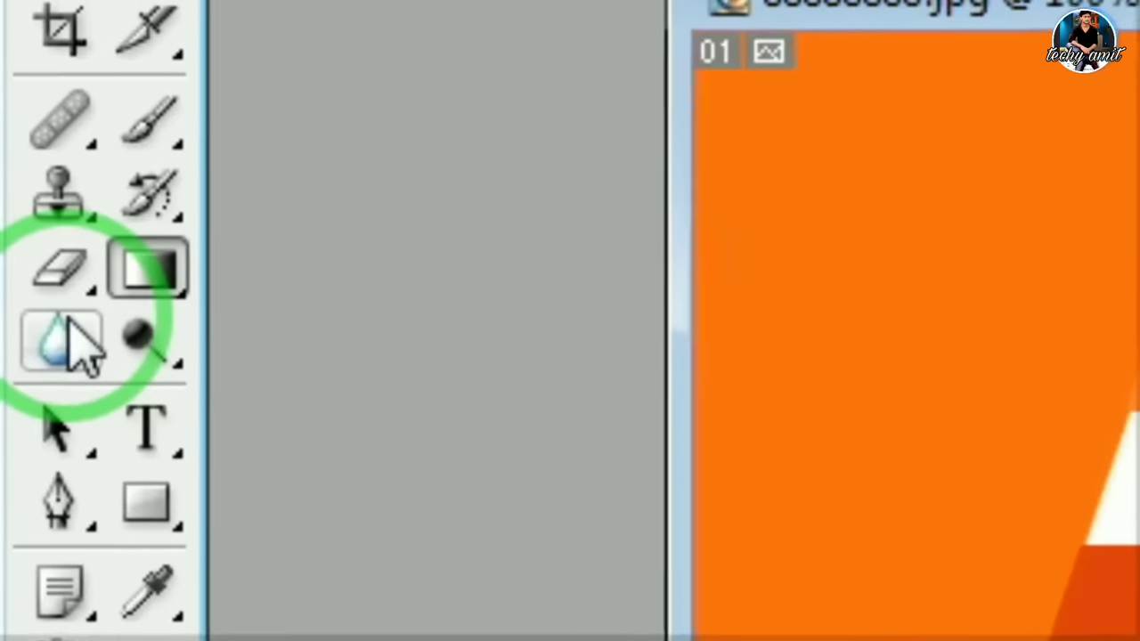
Blur the red G at the start of GRAPHICS with the Blur tool
click(71, 326)
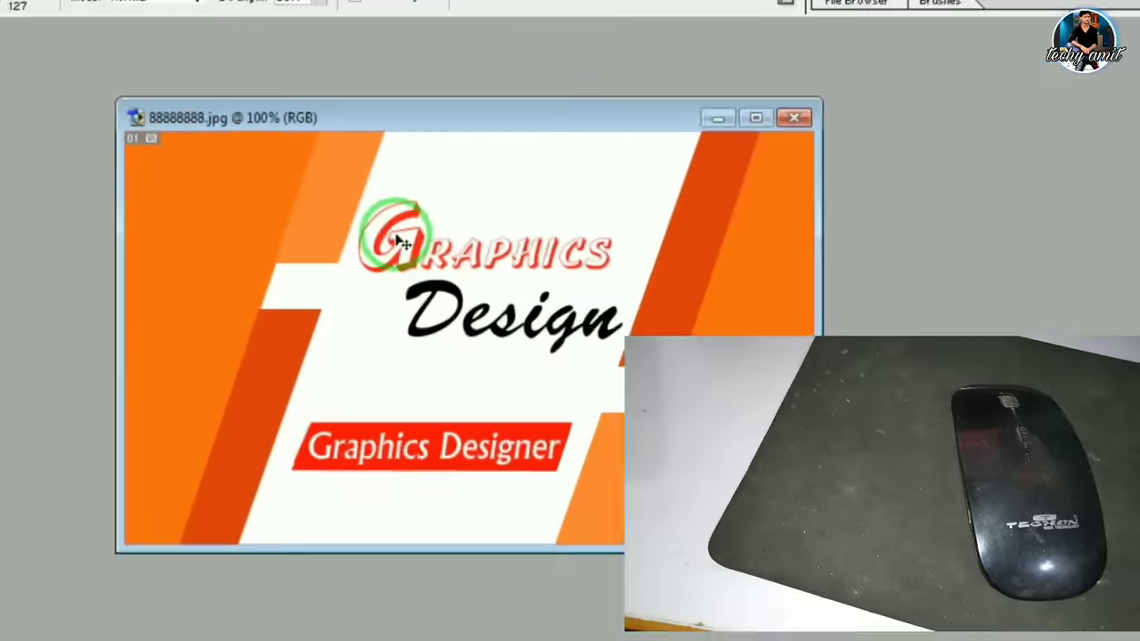
mouse_move(392, 241)
mouse_down()
mouse_move(370, 222)
mouse_move(511, 227)
mouse_move(369, 223)
mouse_move(517, 230)
mouse_up()
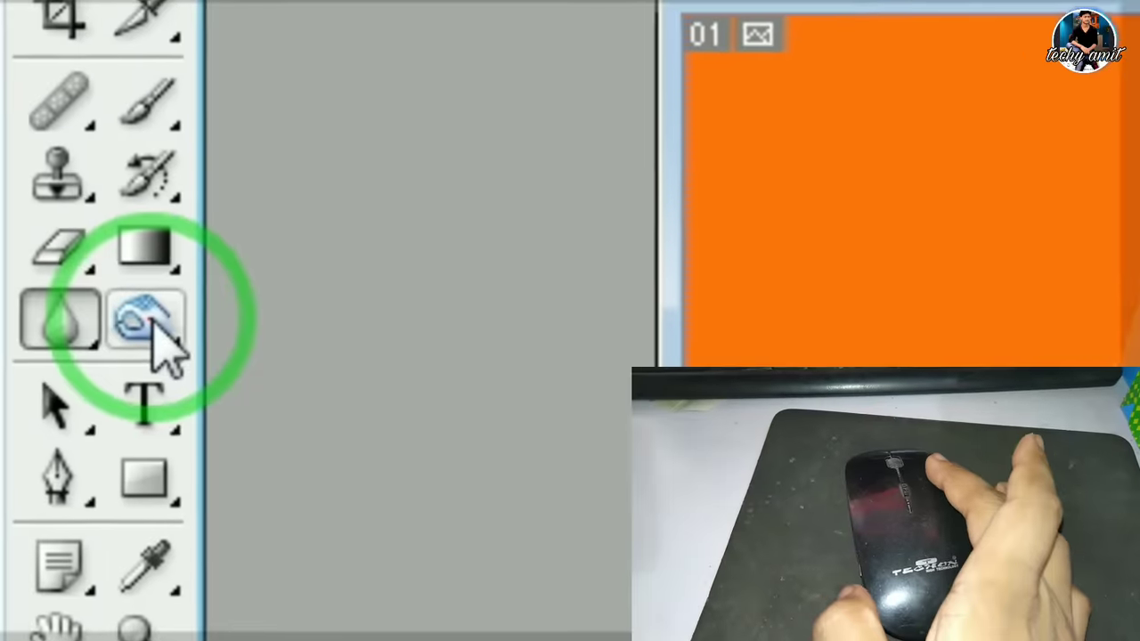
click(102, 298)
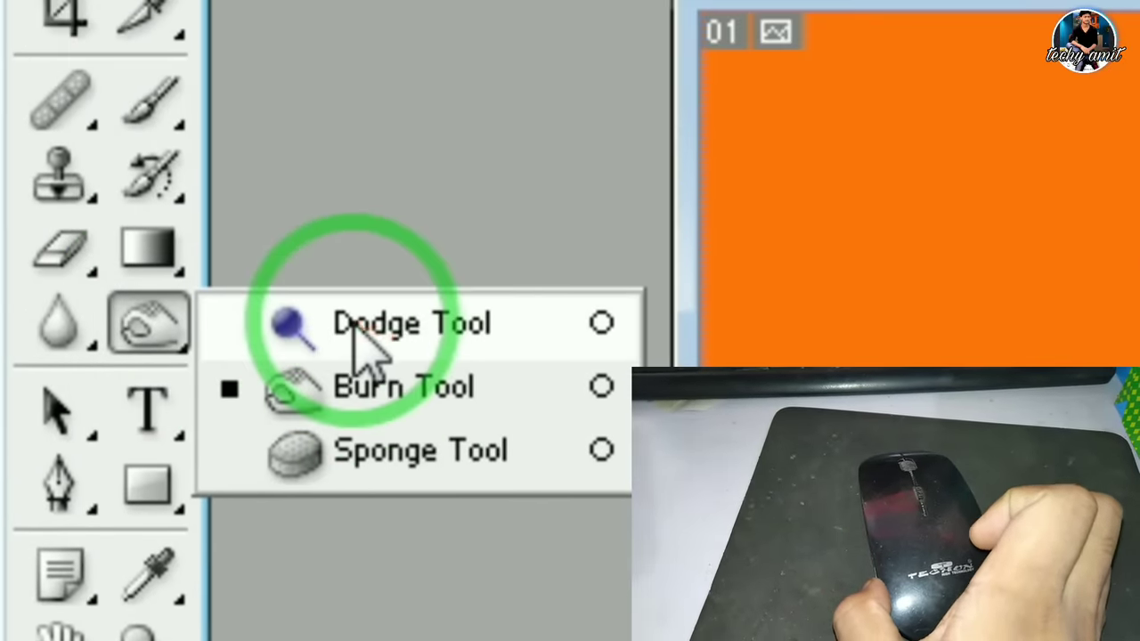
Lighten the GRAPHICS heading with Dodge, darken part with Burn, then select the Sponge Tool
click(410, 342)
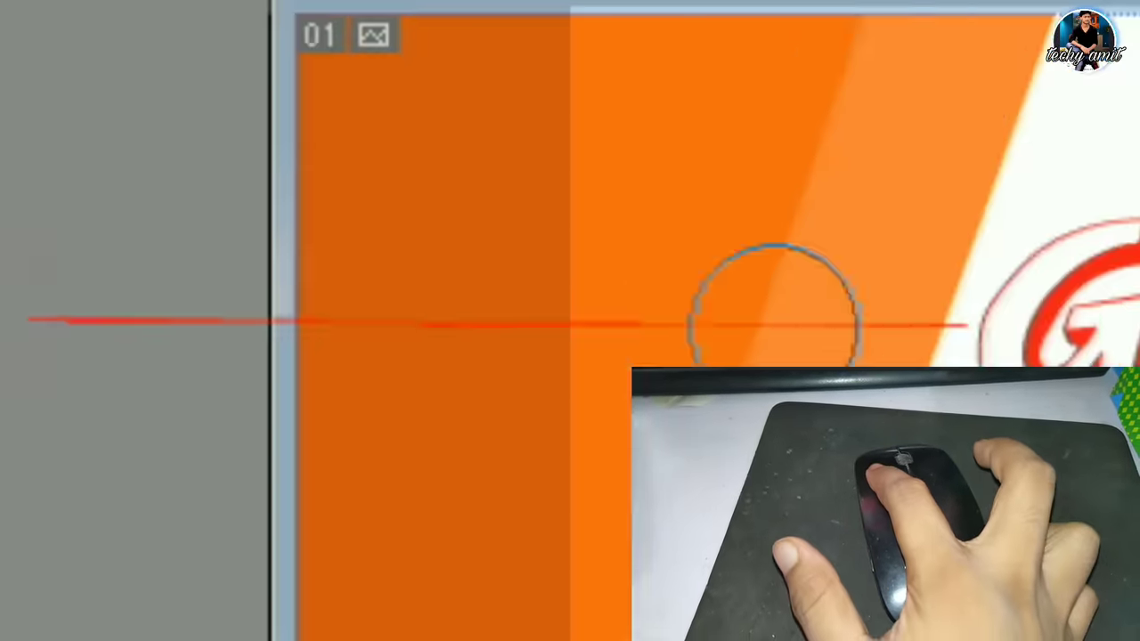
drag(450, 234, 372, 230)
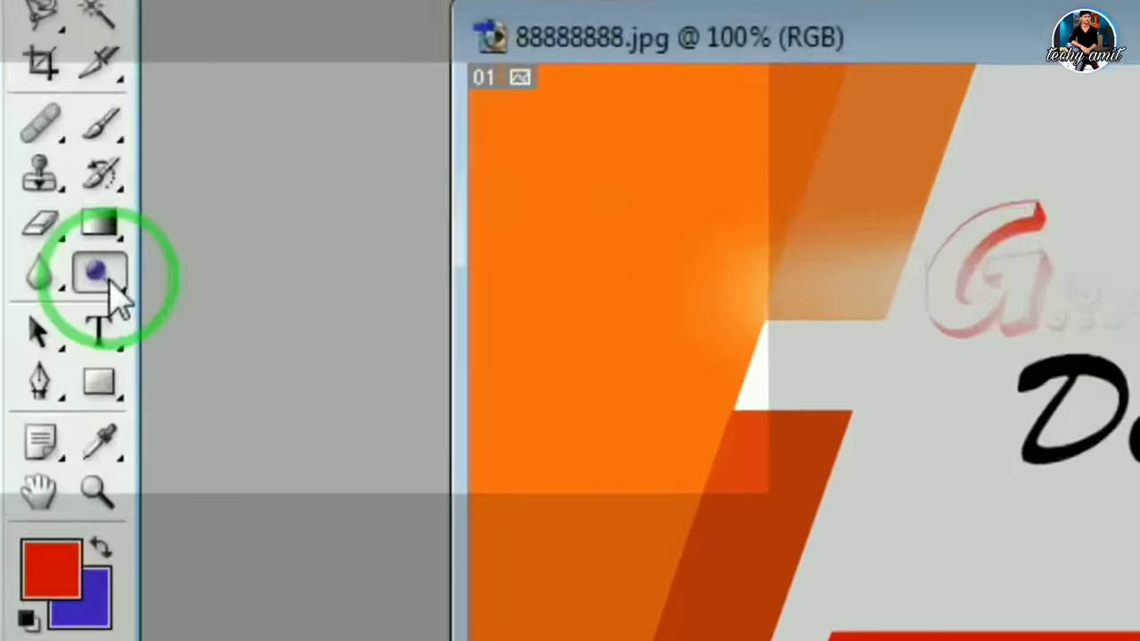
click(38, 228)
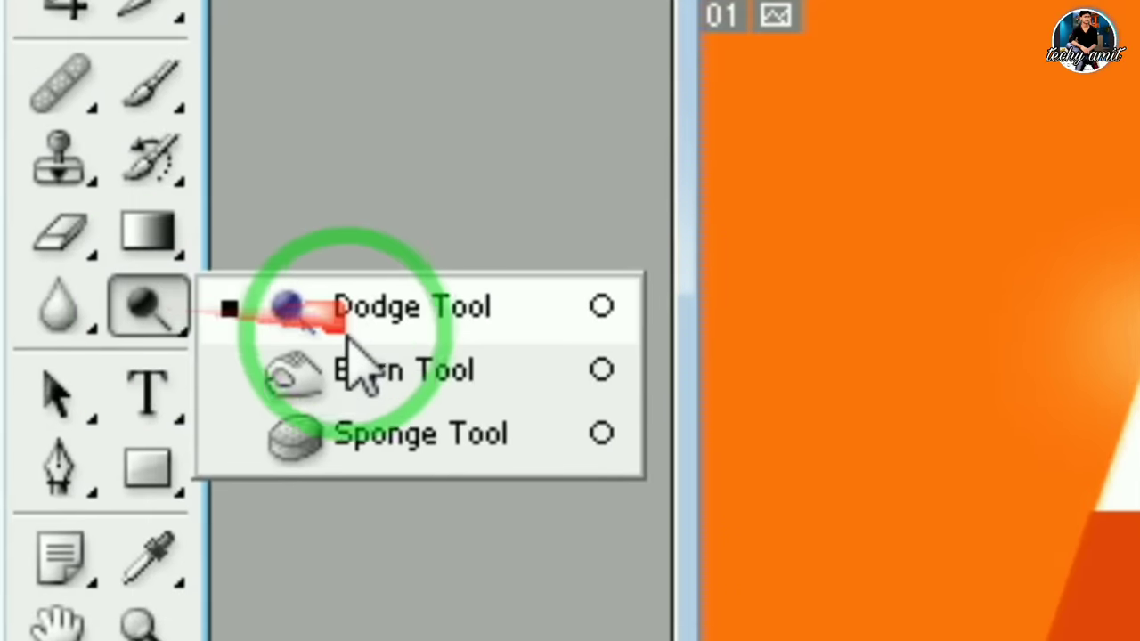
click(338, 381)
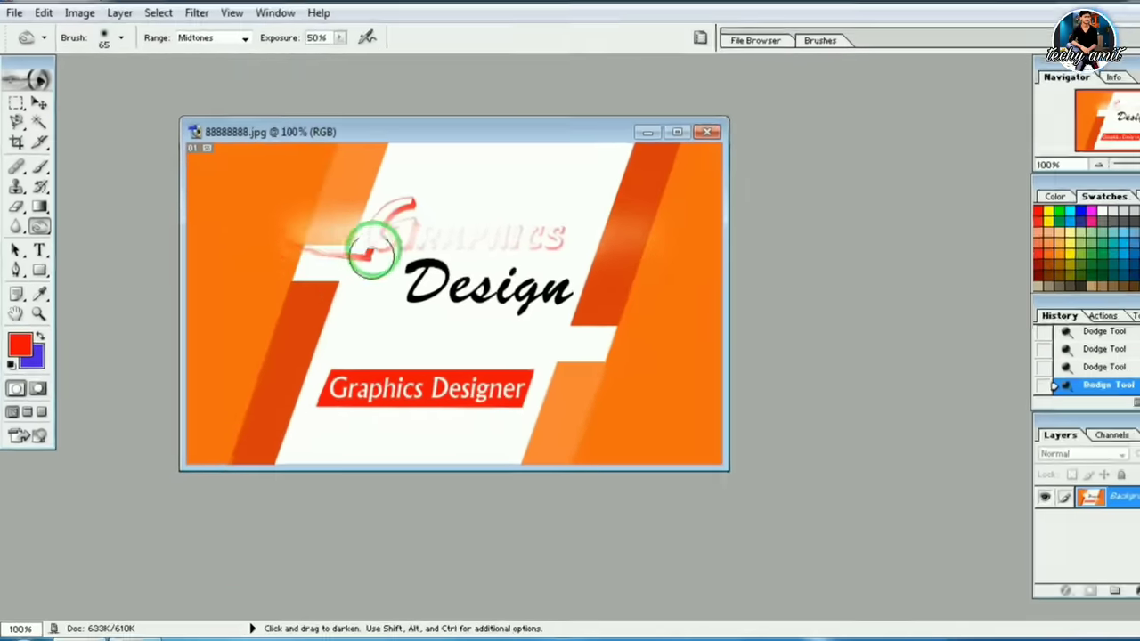
drag(361, 236, 385, 229)
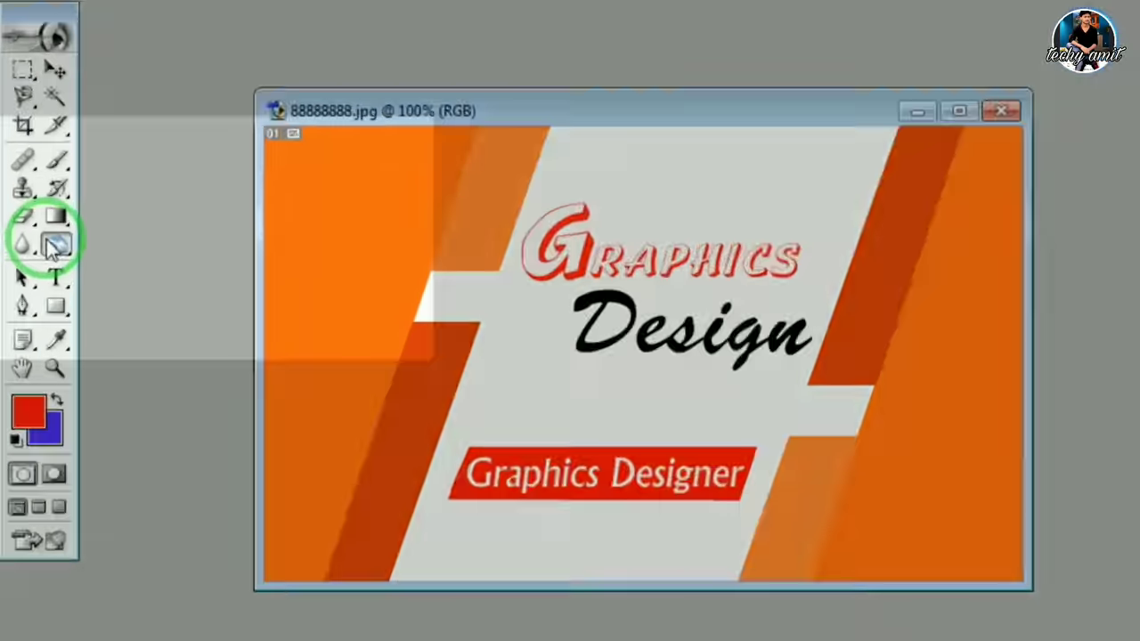
click(36, 228)
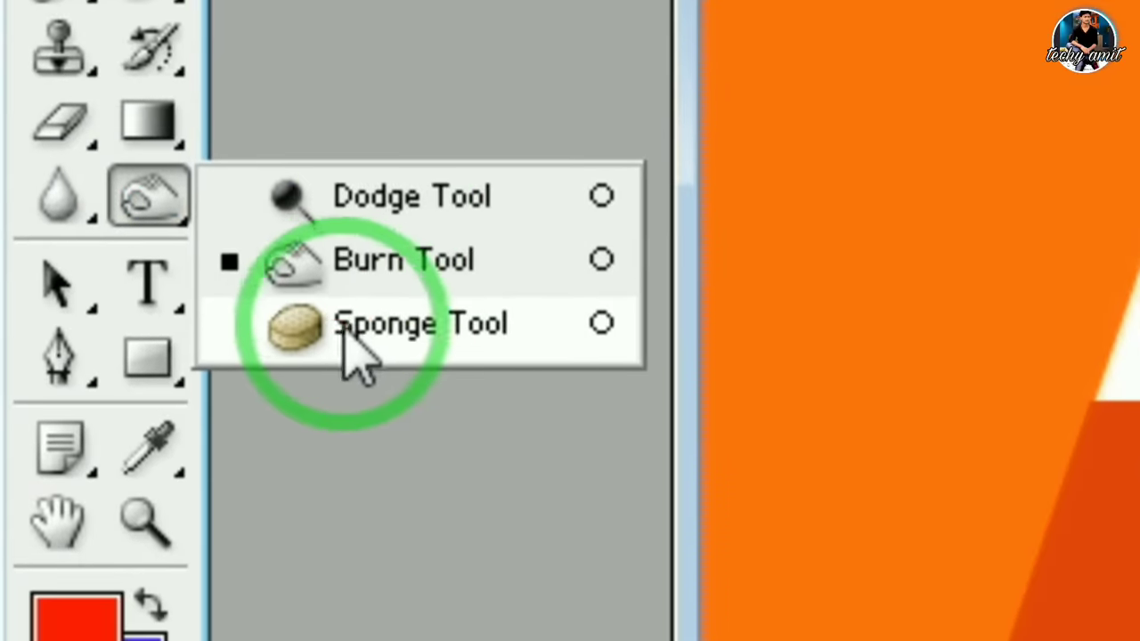
click(365, 343)
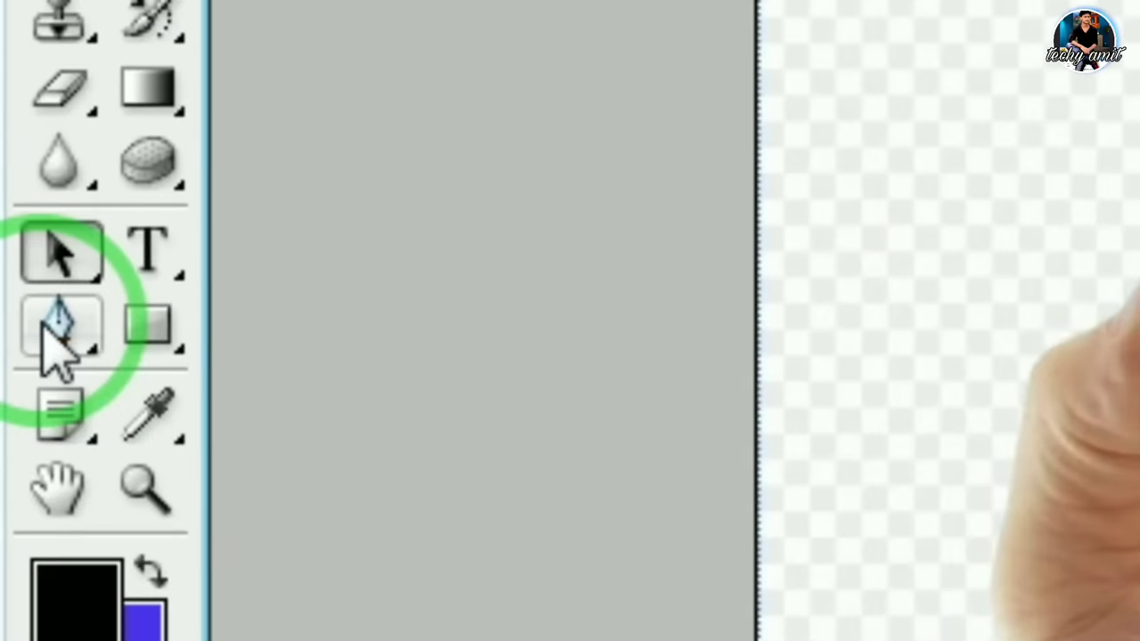
Draw a black pen shape from the phone's top and move it right of the phone
click(45, 327)
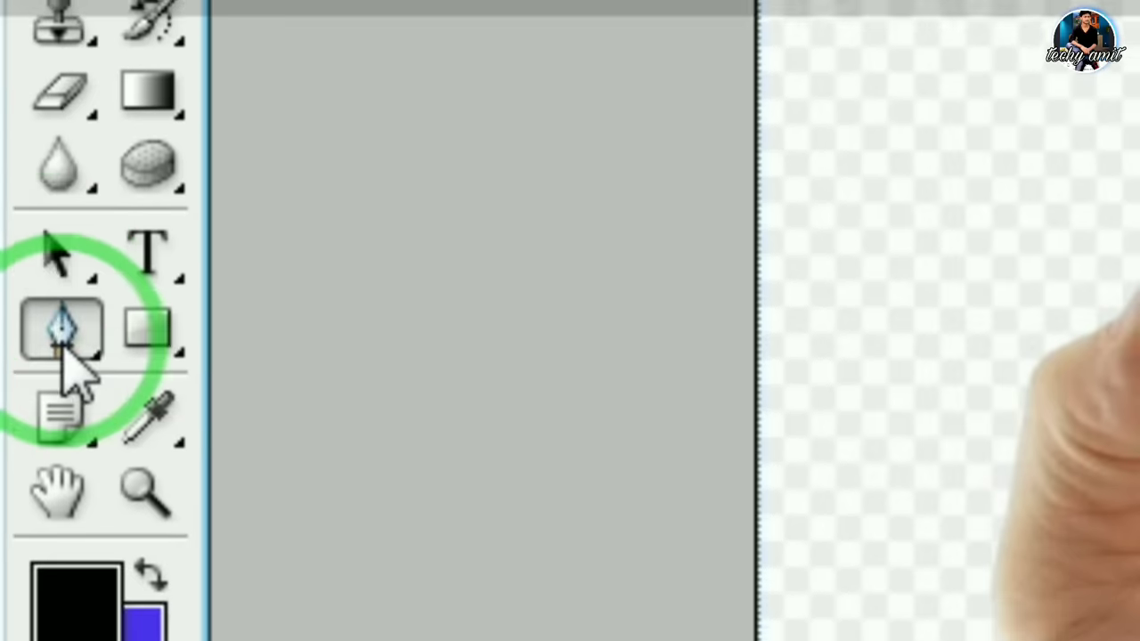
click(388, 178)
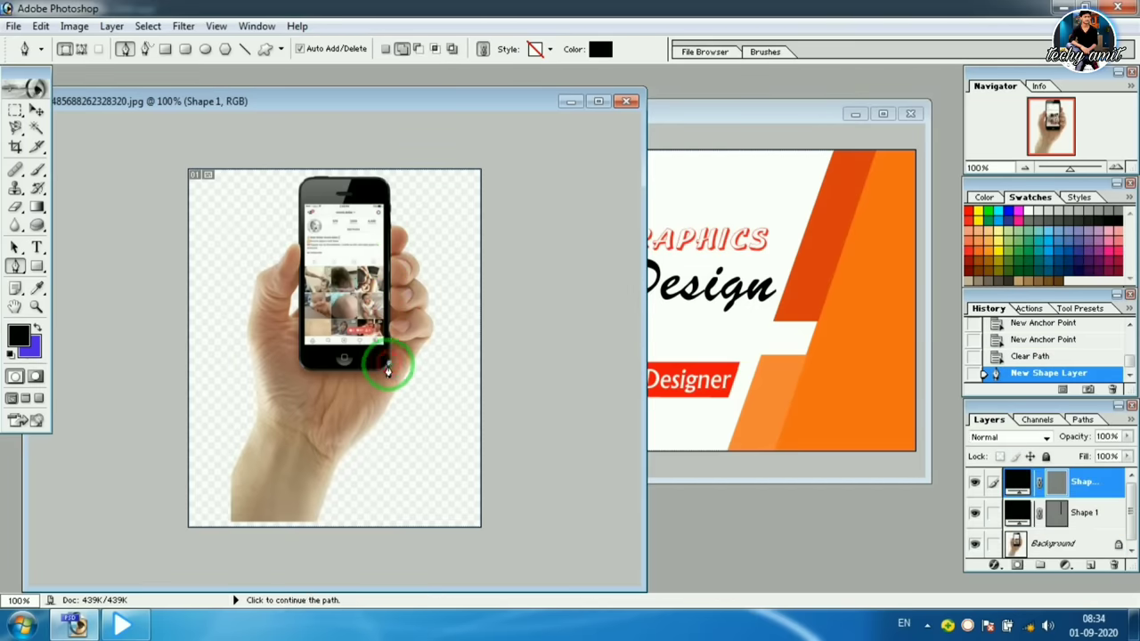
click(452, 205)
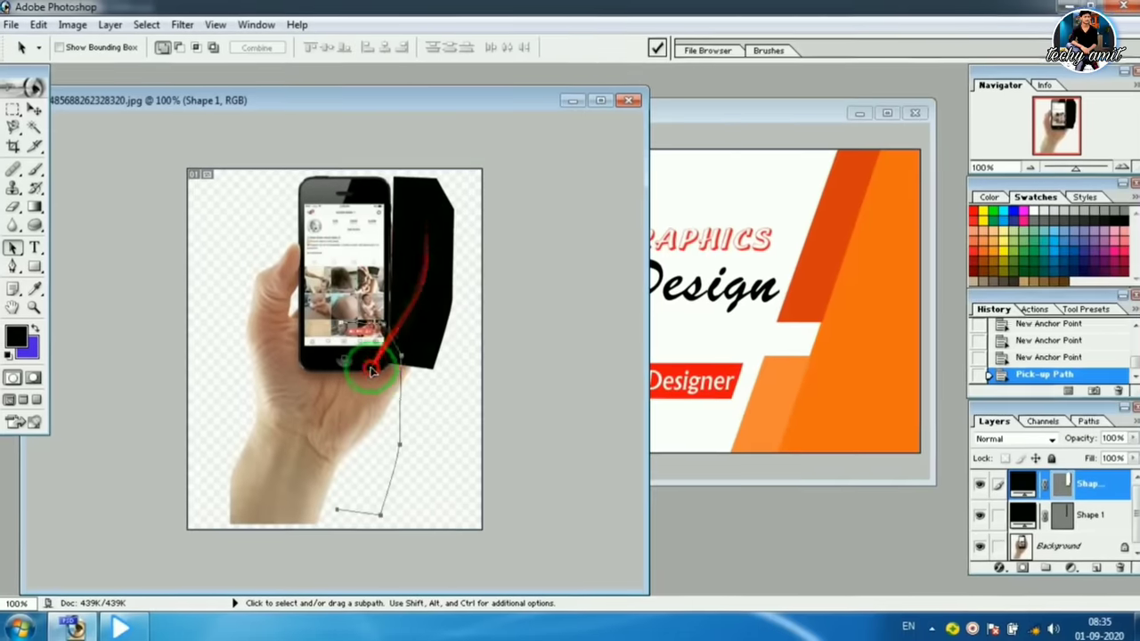
drag(372, 372, 350, 402)
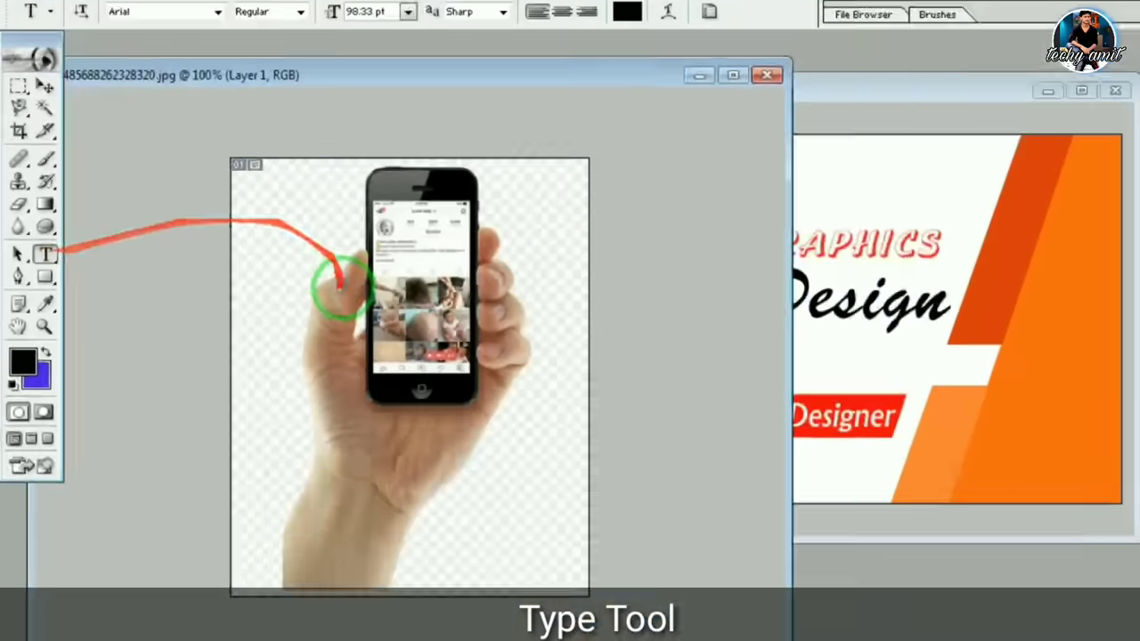
Type a trial letter 'C' over the phone and select the sample text
click(235, 276)
text(C)
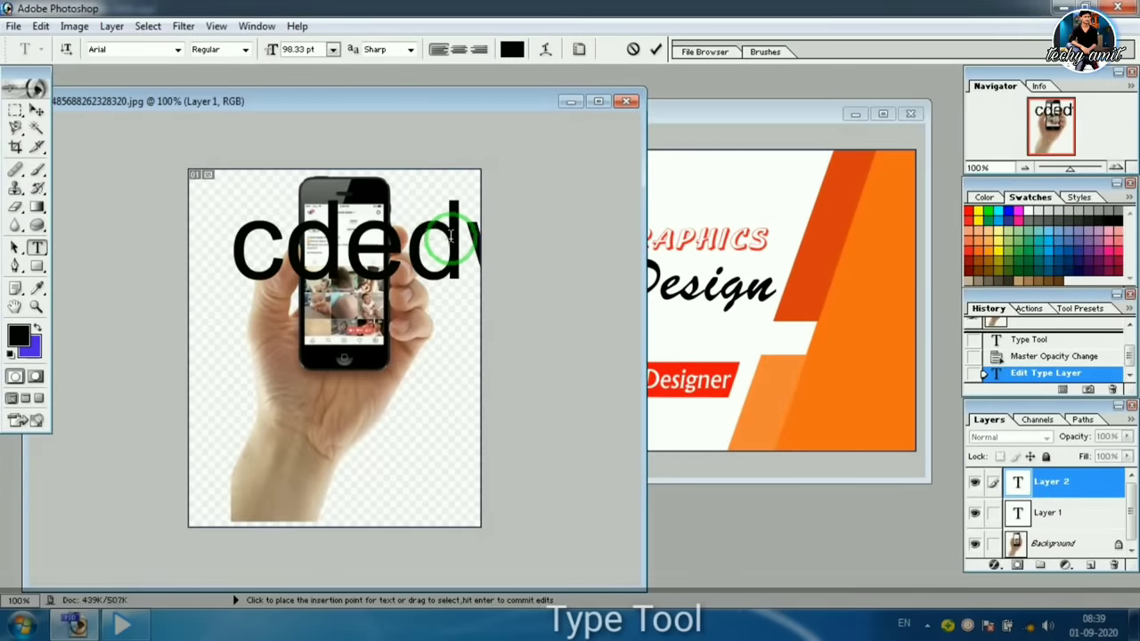
drag(452, 234, 4, 241)
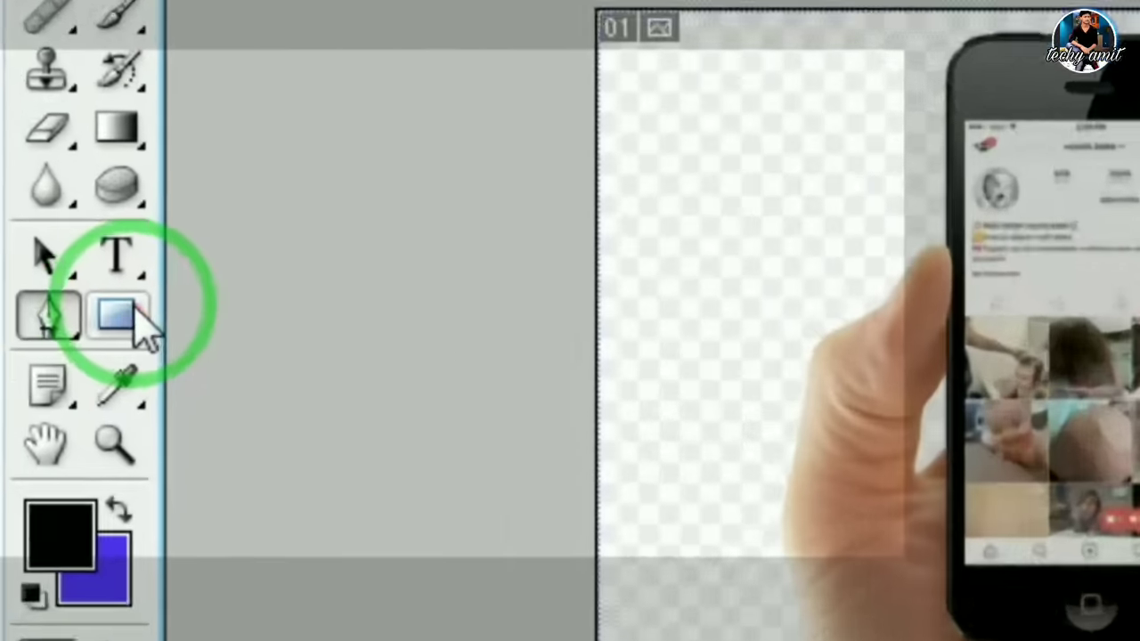
click(38, 266)
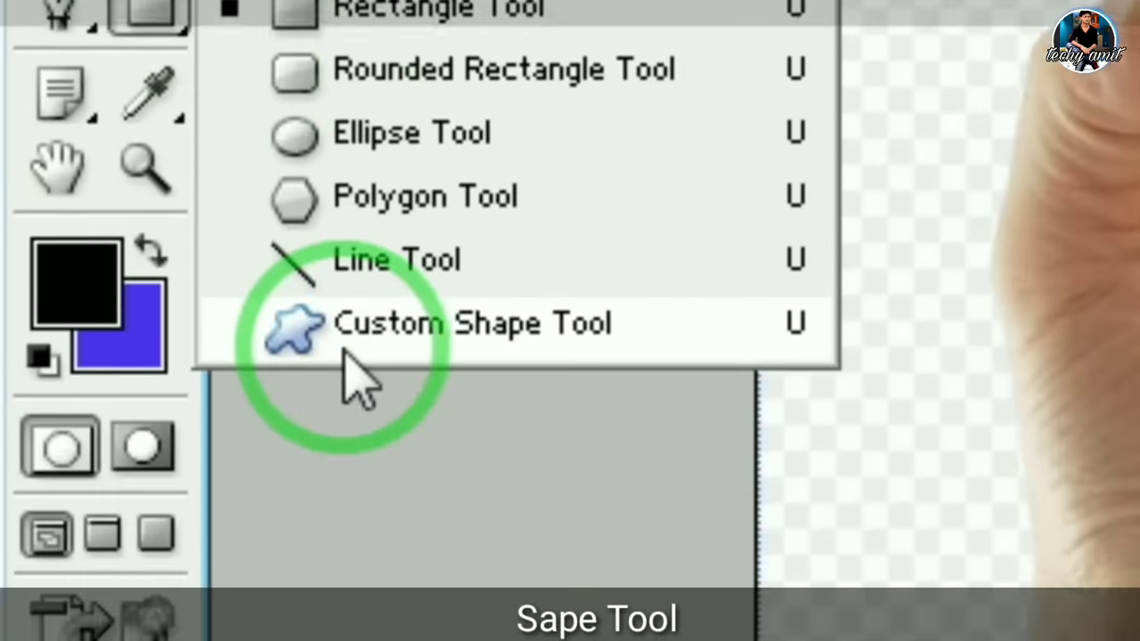
Draw a black rectangle over the phone and pick a new fill colour for it
click(395, 298)
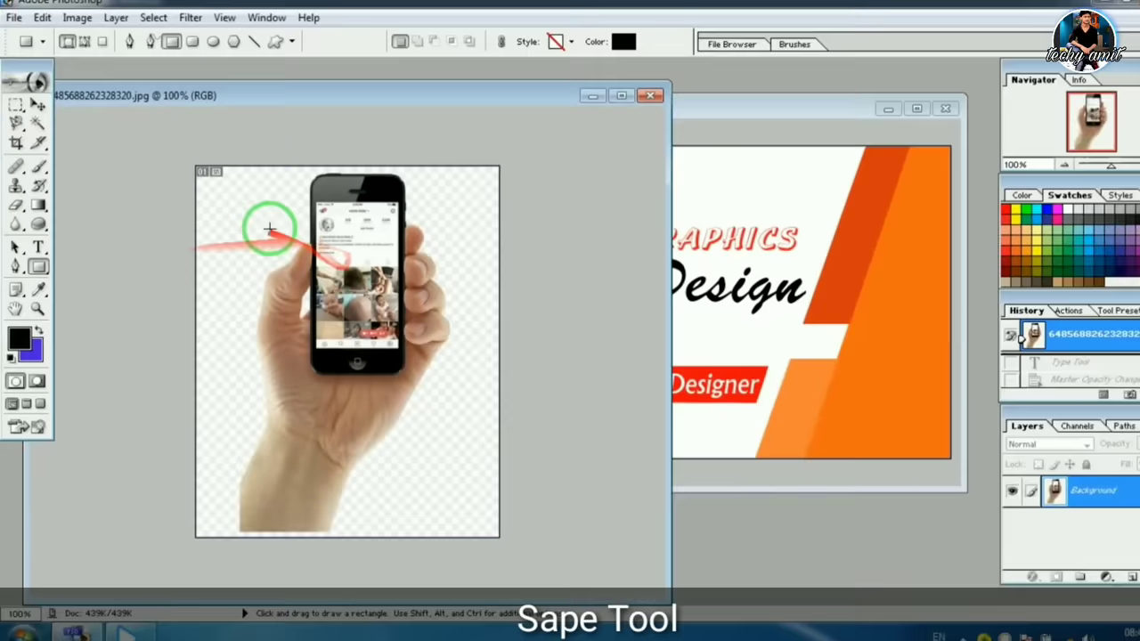
drag(253, 226, 388, 395)
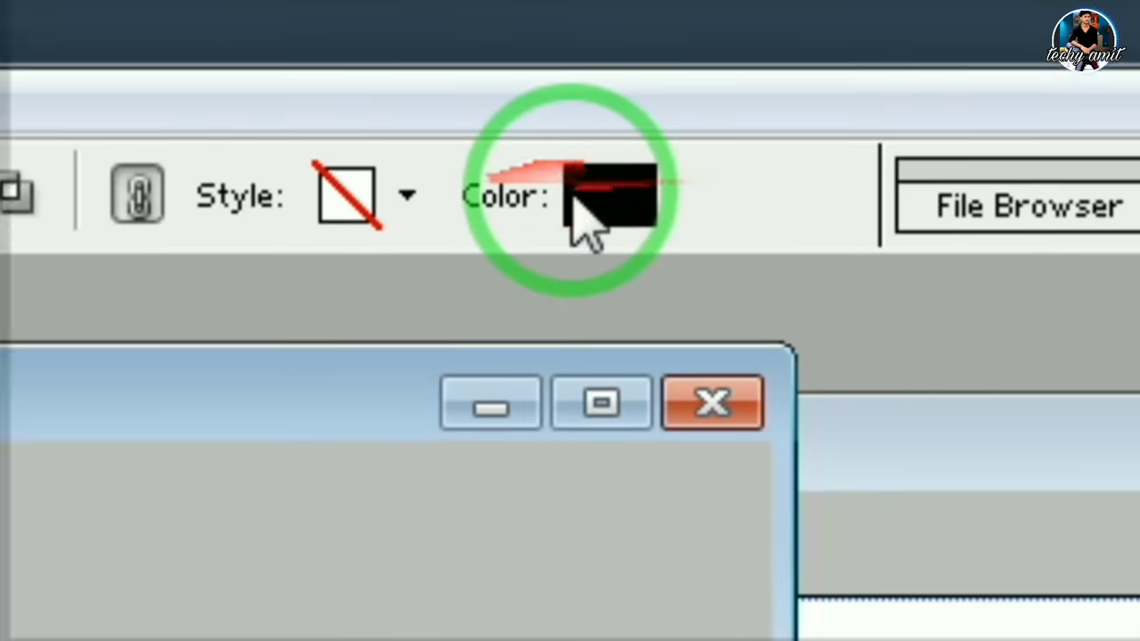
click(575, 197)
click(840, 283)
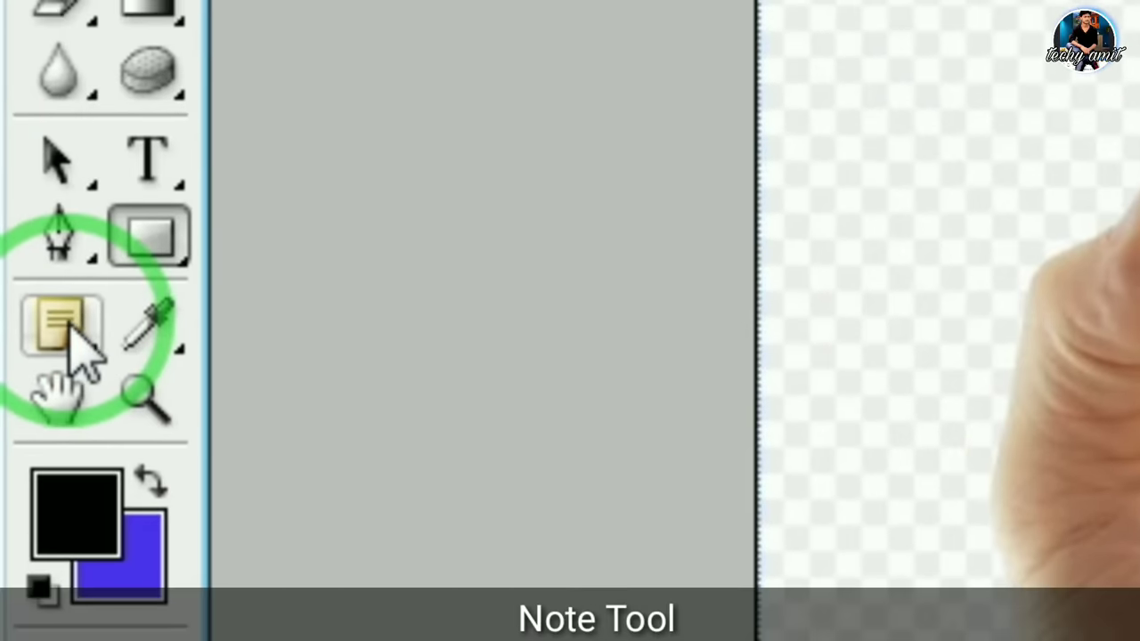
Place a text note on the phone image with the Notes tool
click(71, 328)
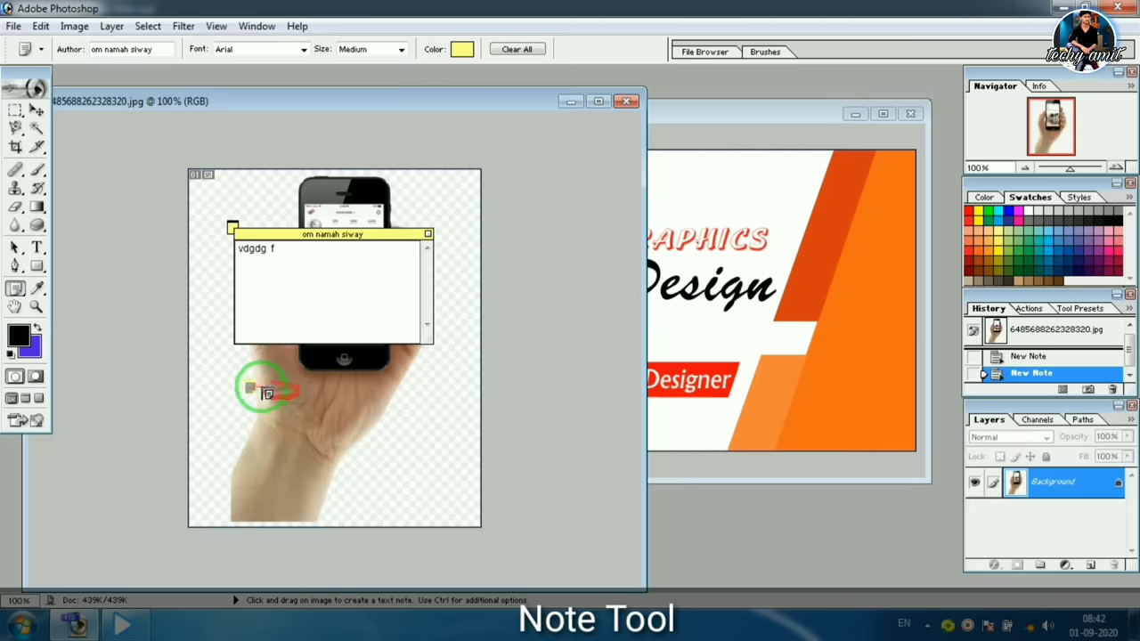
click(257, 390)
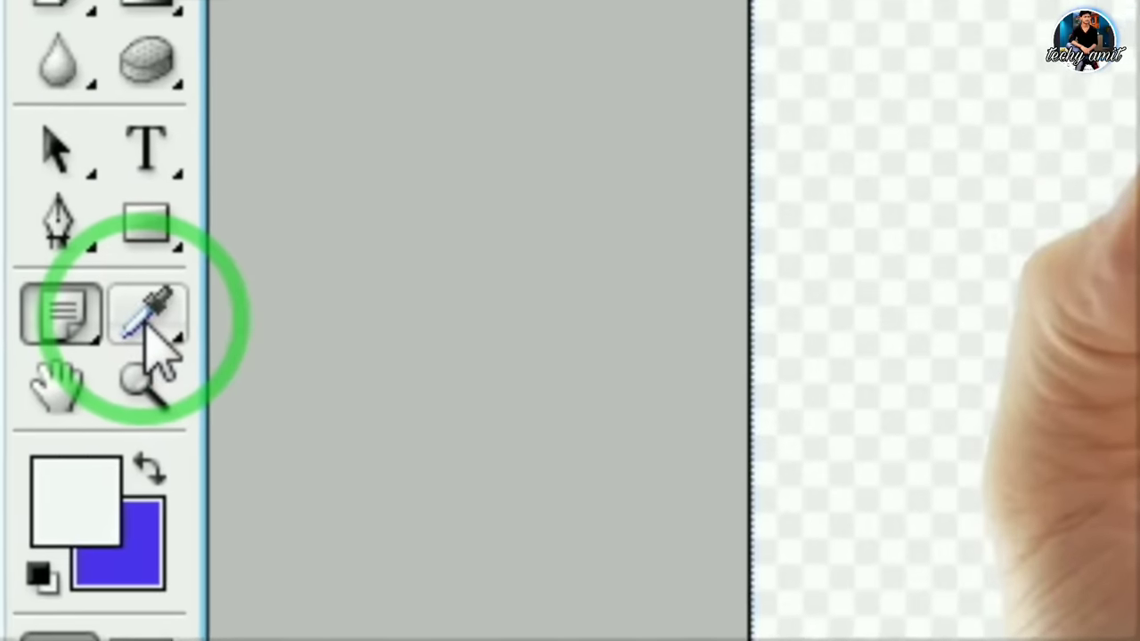
Zoom the Navigator to 605% on the phone photos, pan to the hand, then fit the image
click(38, 290)
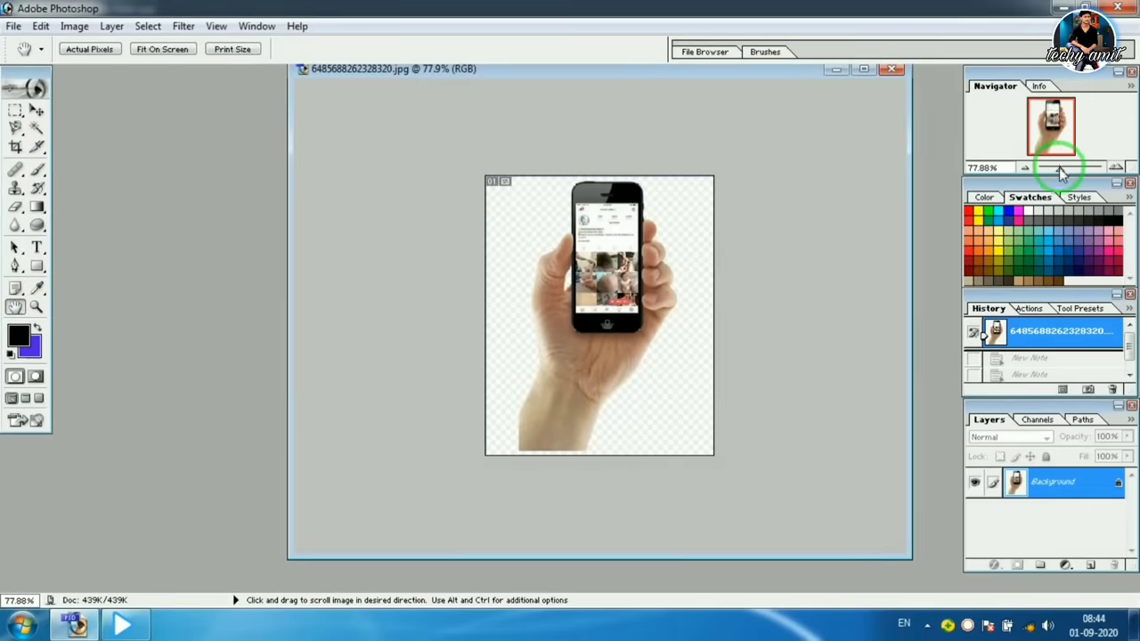
drag(1060, 172, 1088, 168)
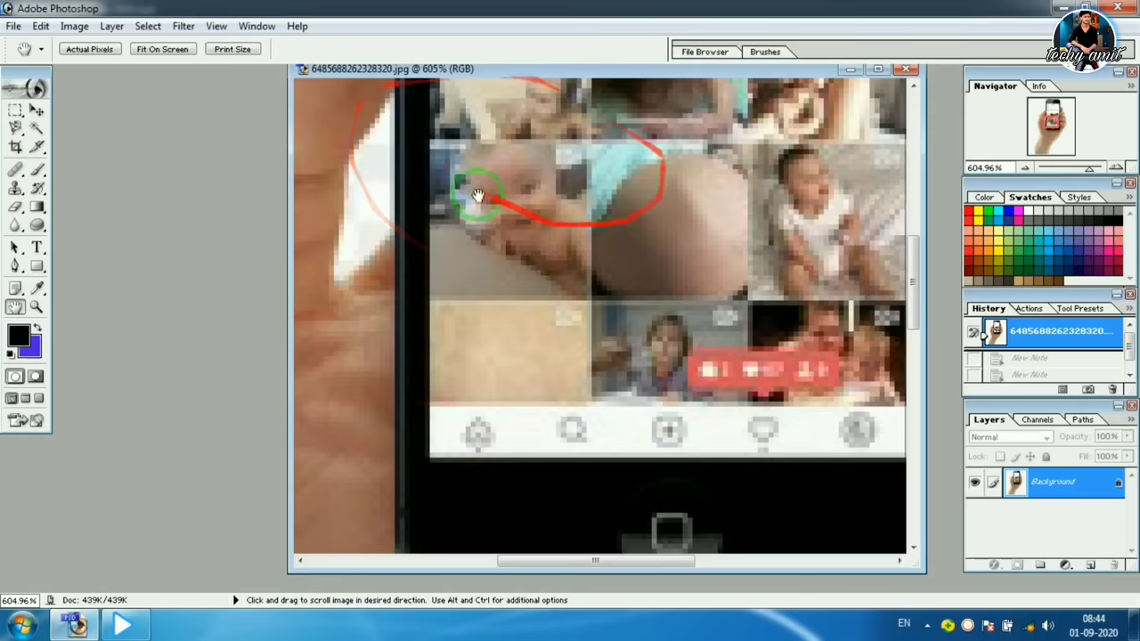
mouse_move(478, 196)
mouse_down()
mouse_move(499, 309)
mouse_move(580, 377)
mouse_move(520, 436)
mouse_move(623, 434)
mouse_up()
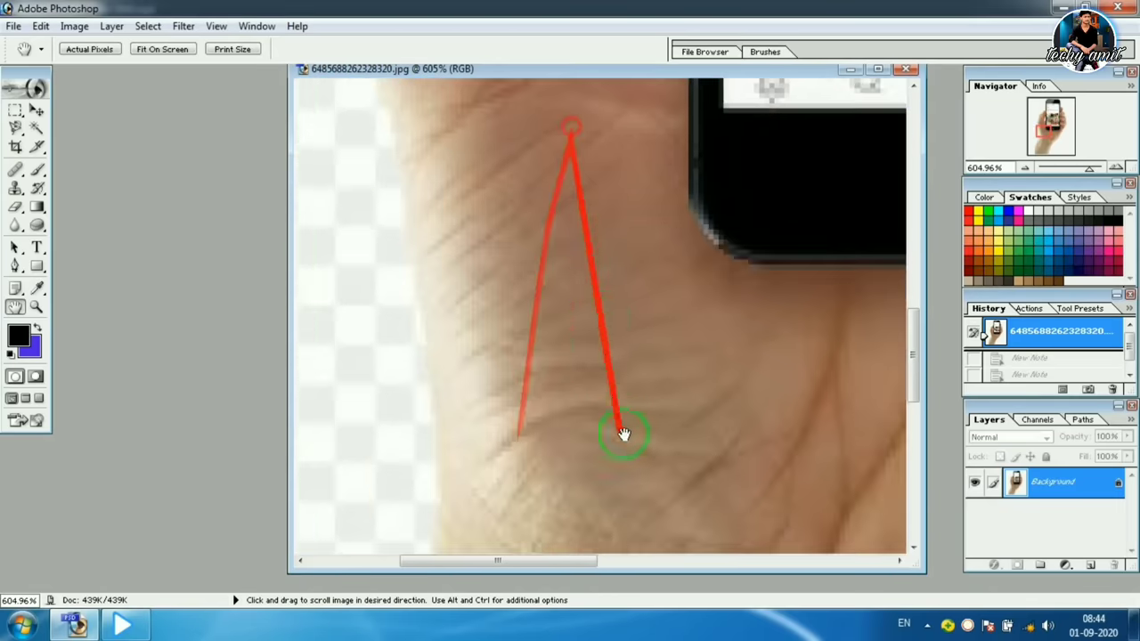
double_click(15, 307)
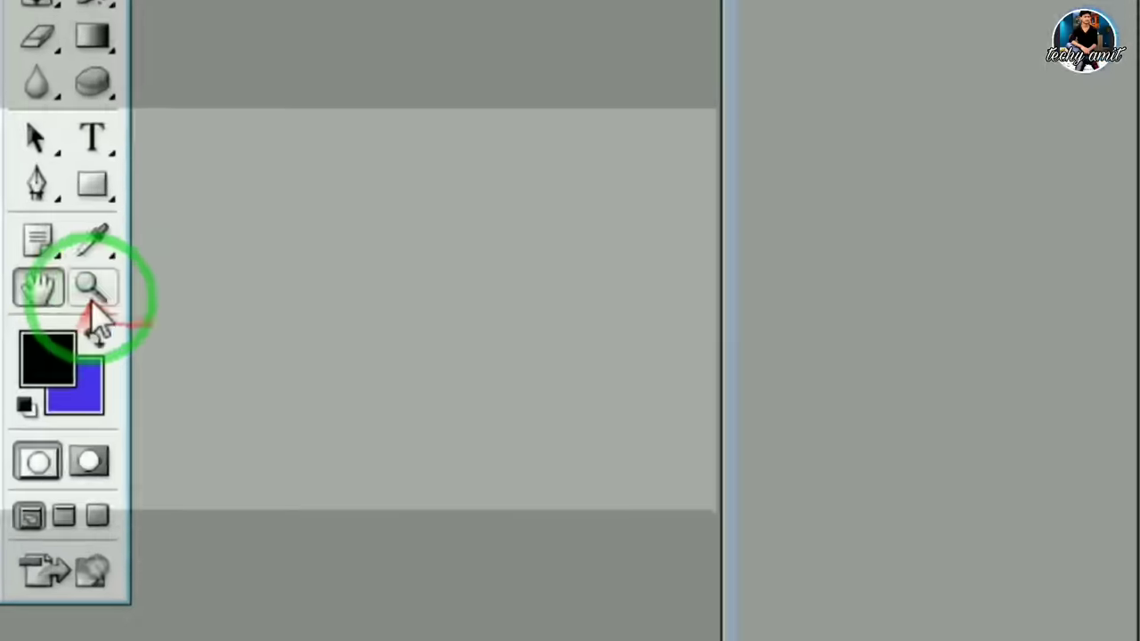
Zoom to 200%, back out to 100%, then magnify the hand below the phone to 200%
click(89, 289)
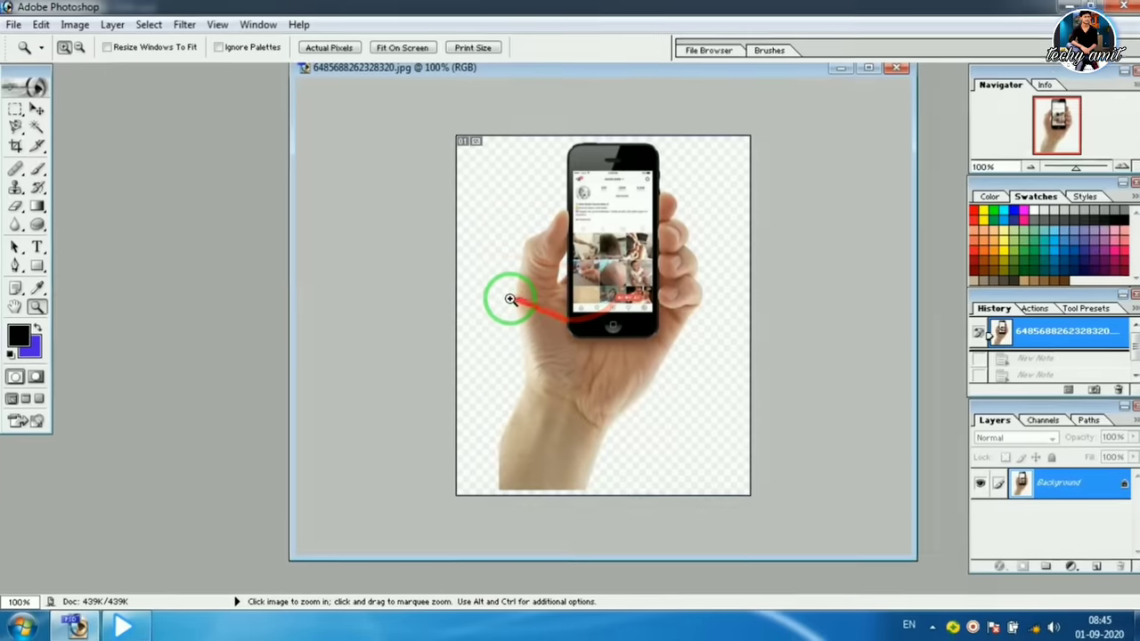
click(508, 298)
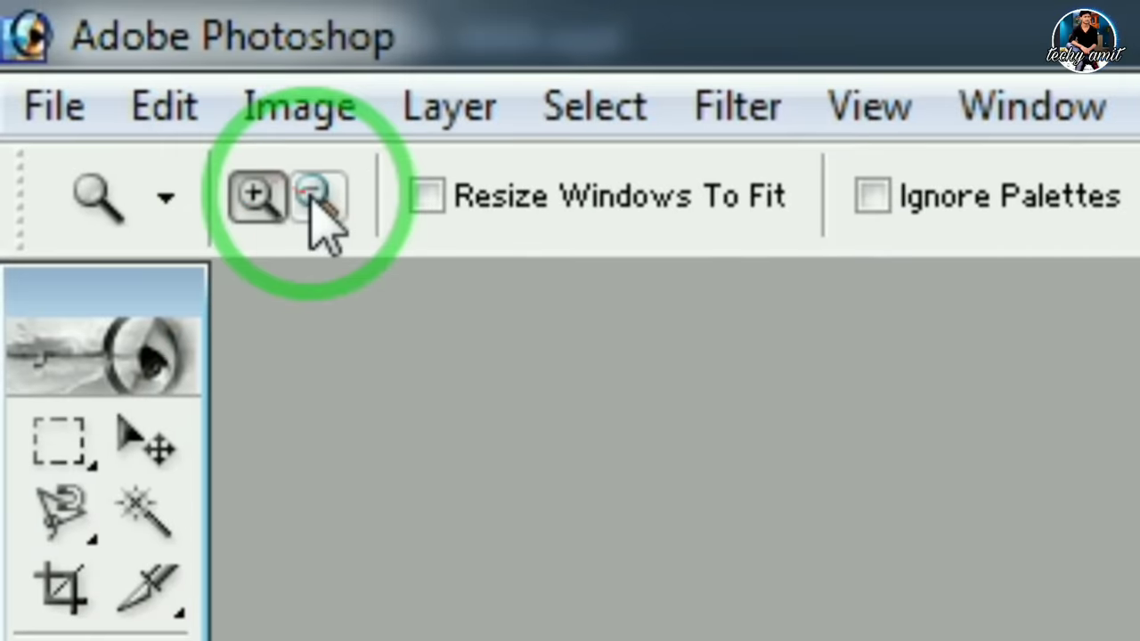
click(318, 194)
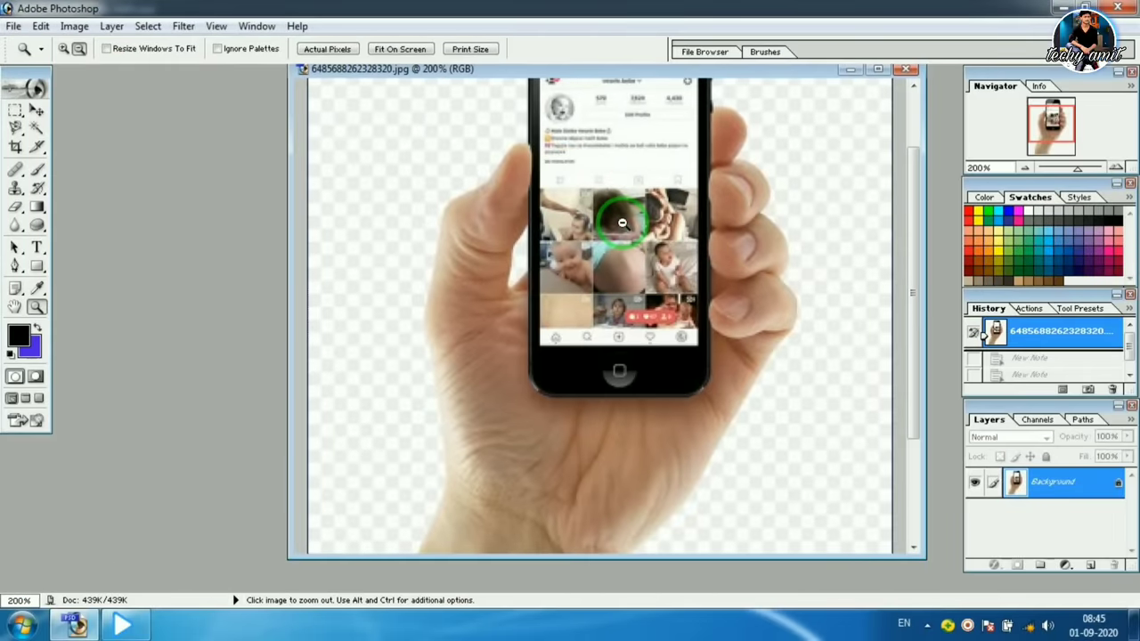
click(622, 223)
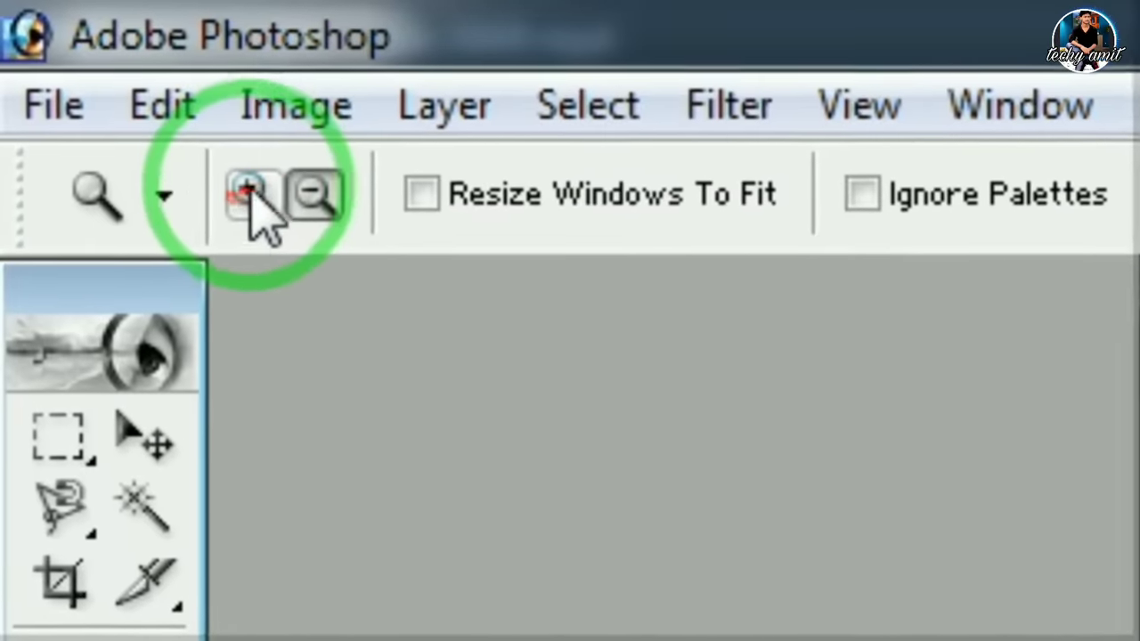
click(249, 195)
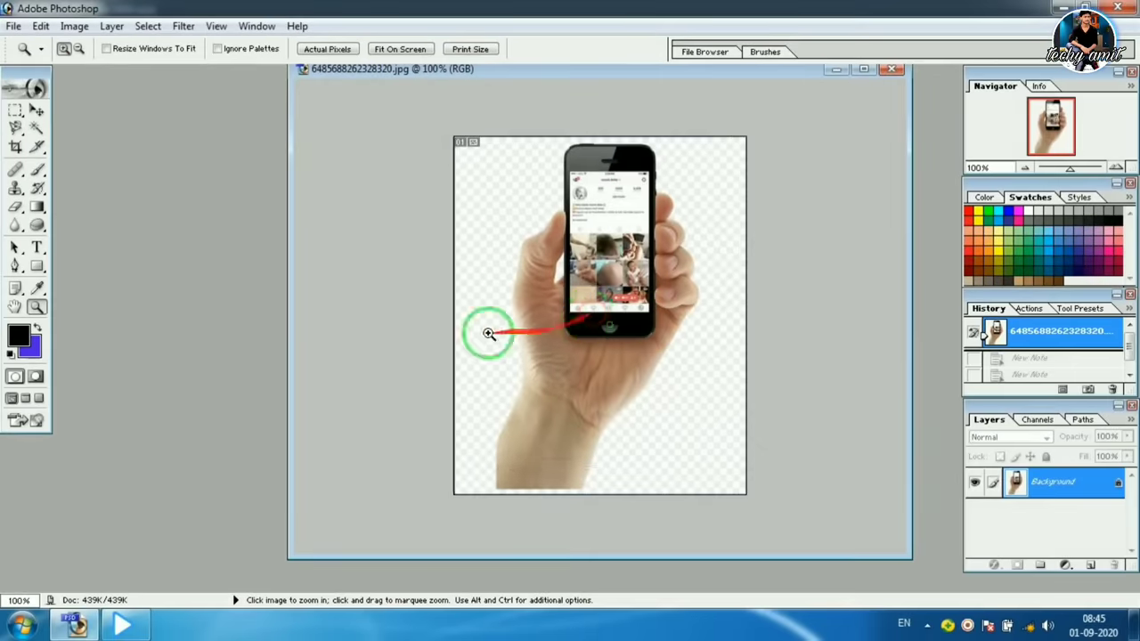
click(608, 407)
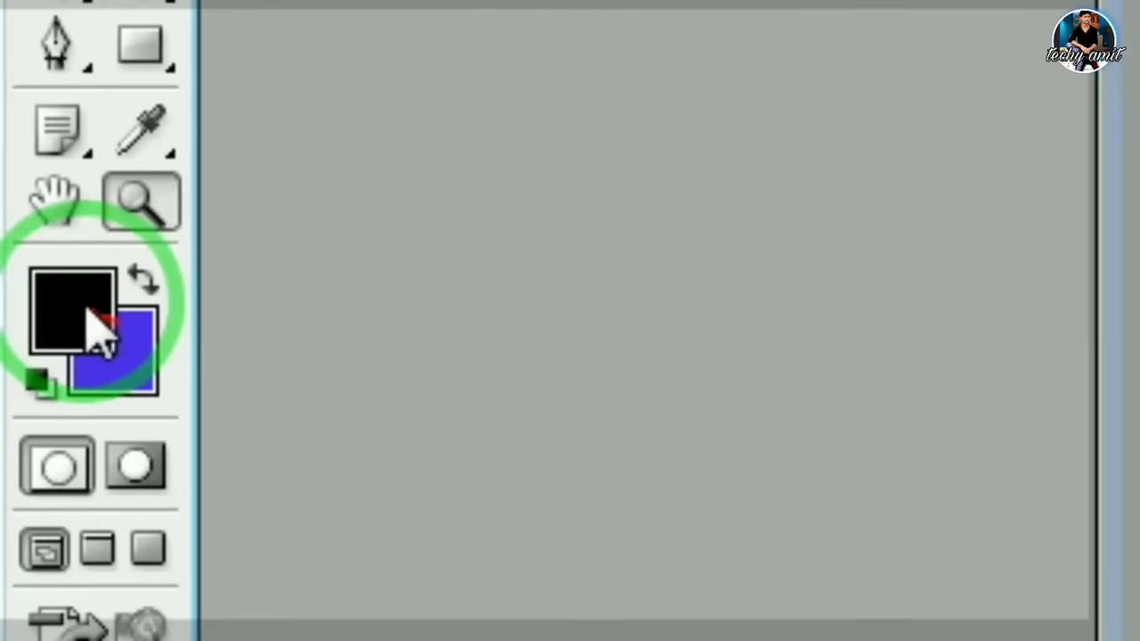
Set the background colour to a dark purple in the Color Picker
click(67, 348)
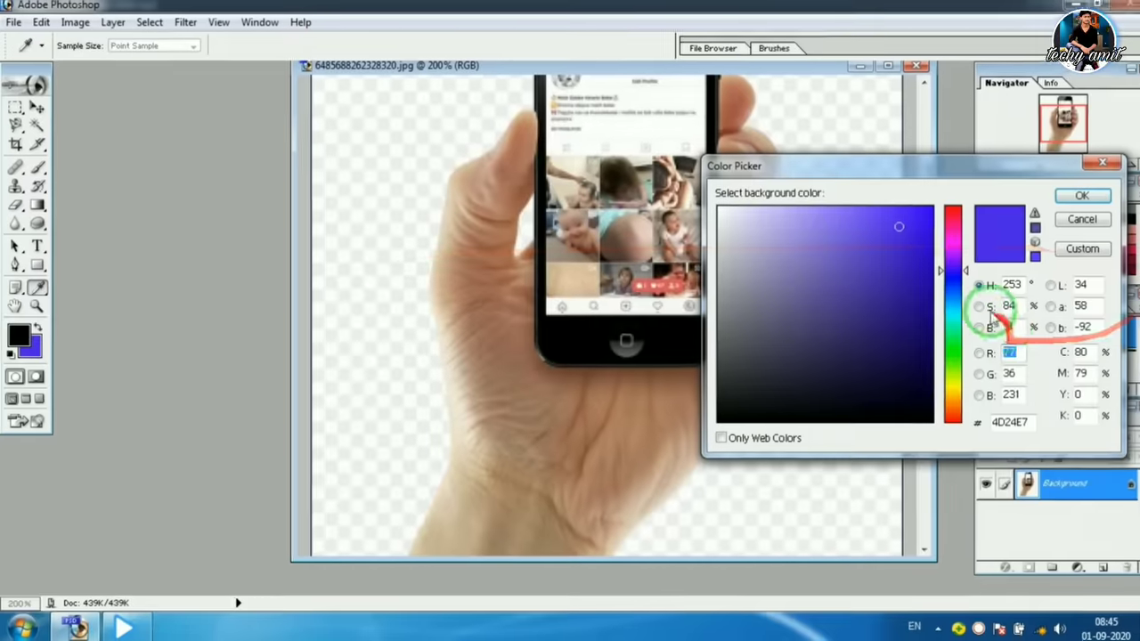
click(868, 357)
click(1072, 198)
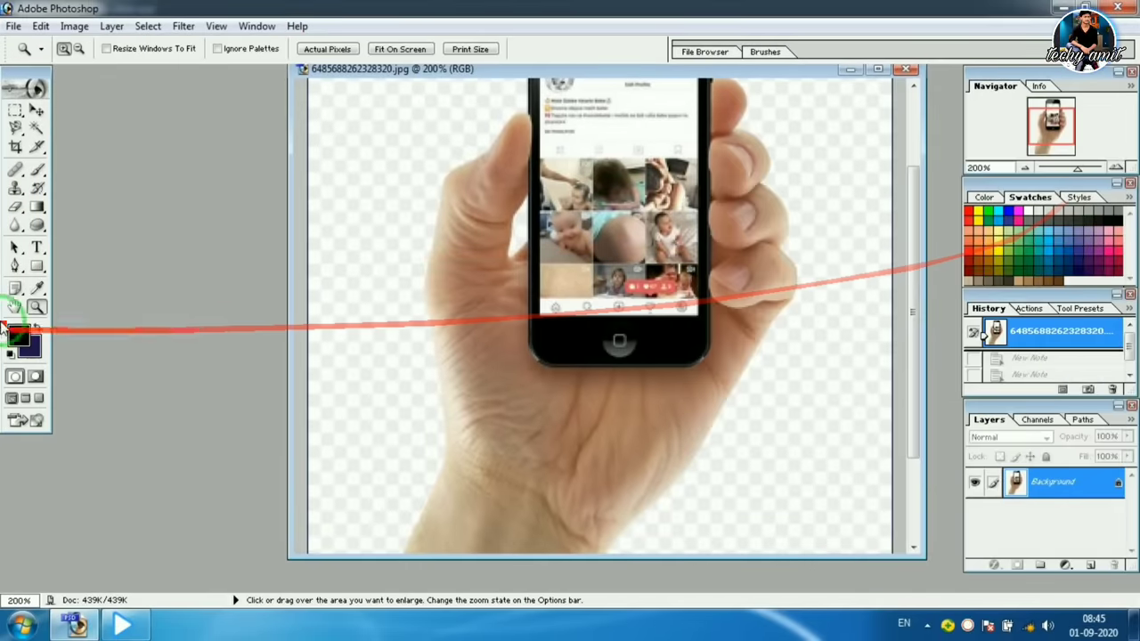